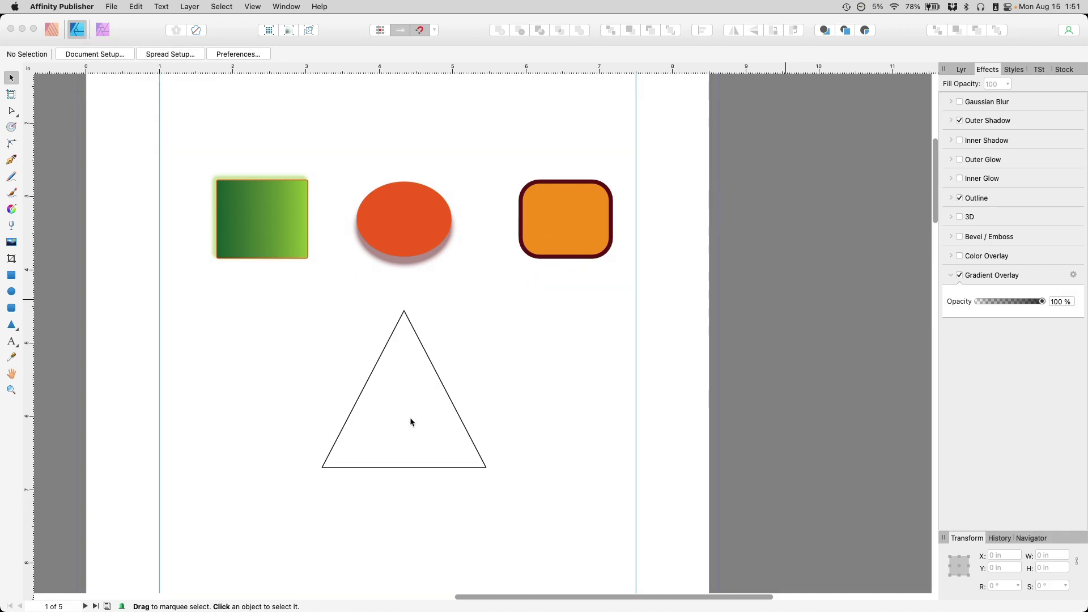
# - Select the rounded rectangle, then the orange ellipse, and inspect the ellipse's stroke settings
pyautogui.click(538, 224)
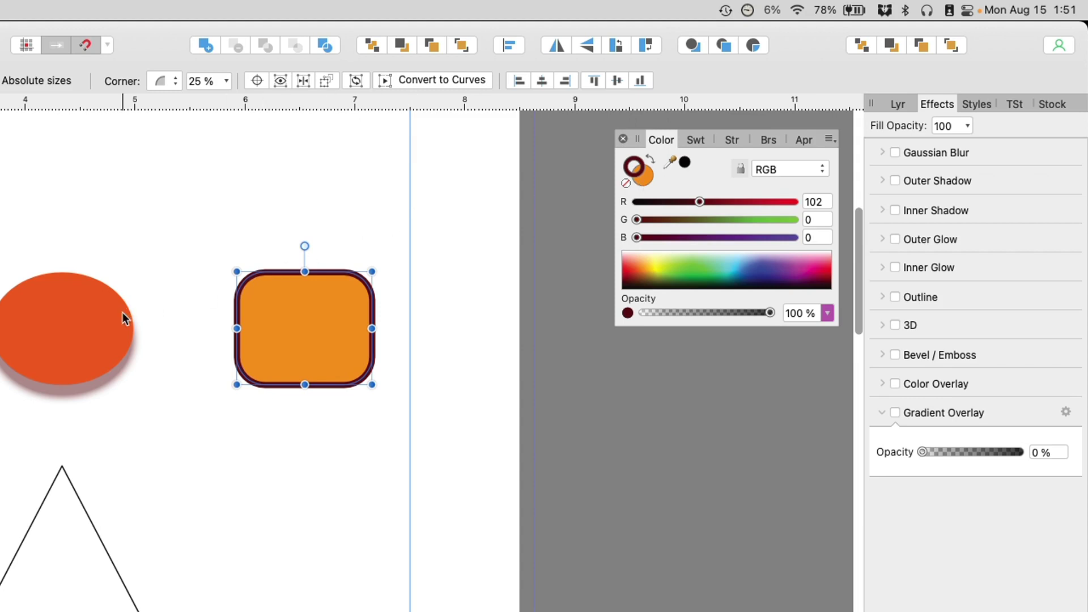
pyautogui.click(105, 335)
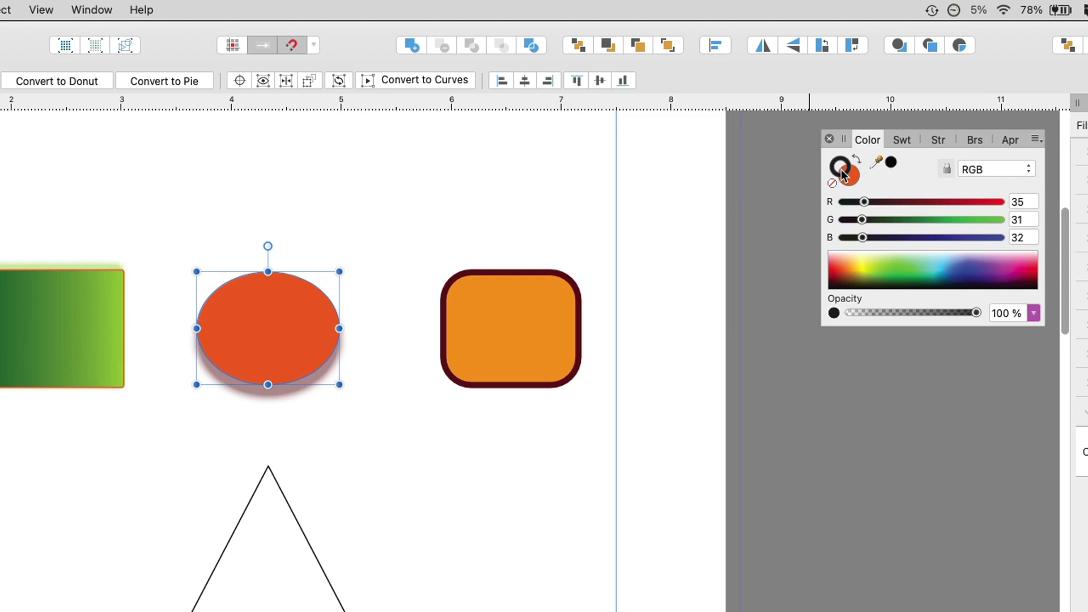
pyautogui.click(403, 273)
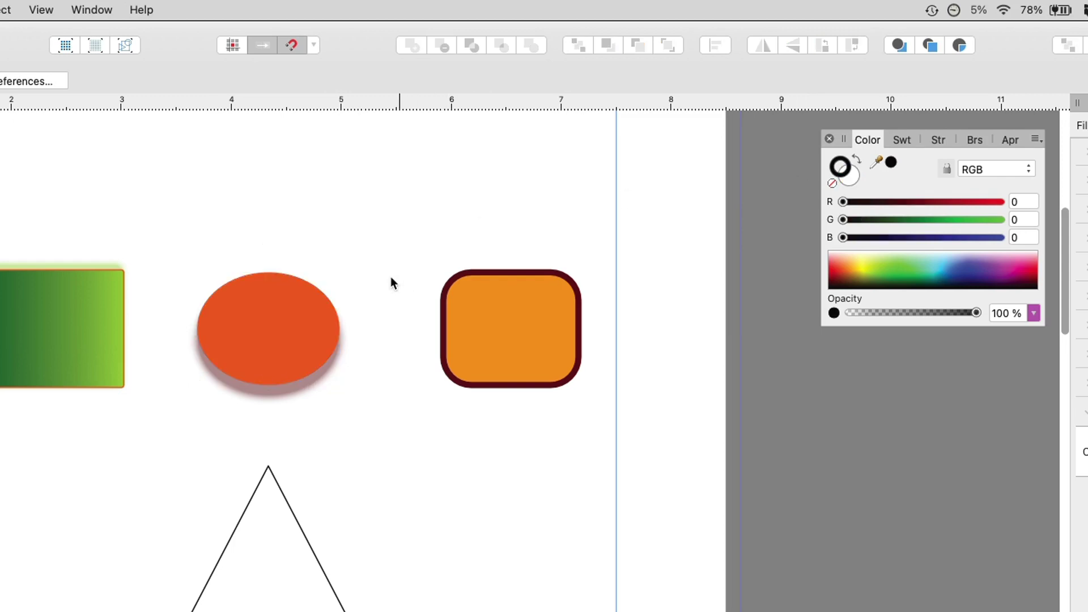
pyautogui.click(305, 295)
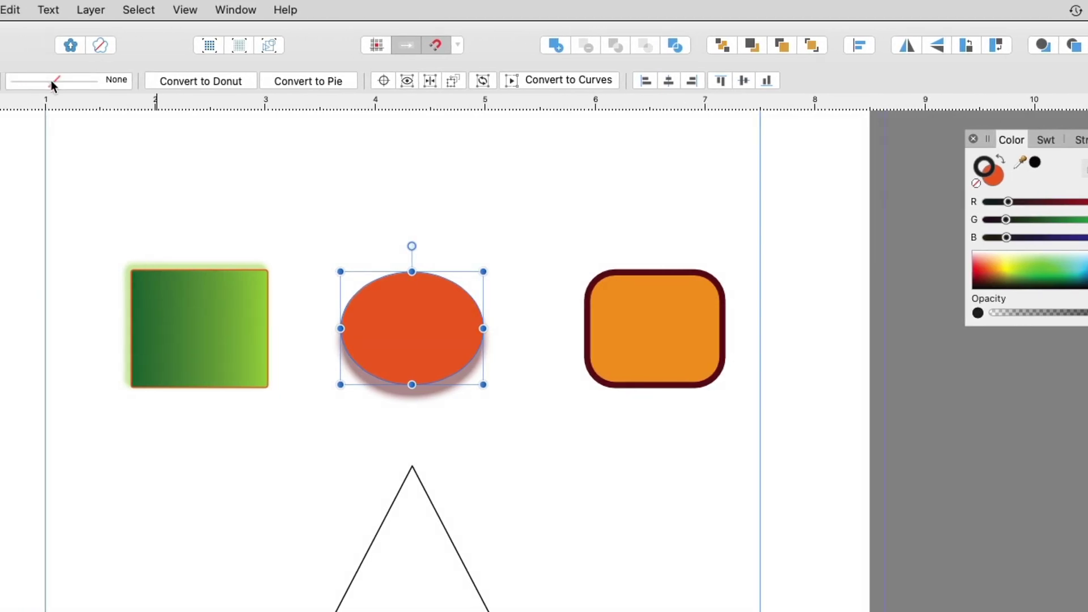
pyautogui.click(51, 82)
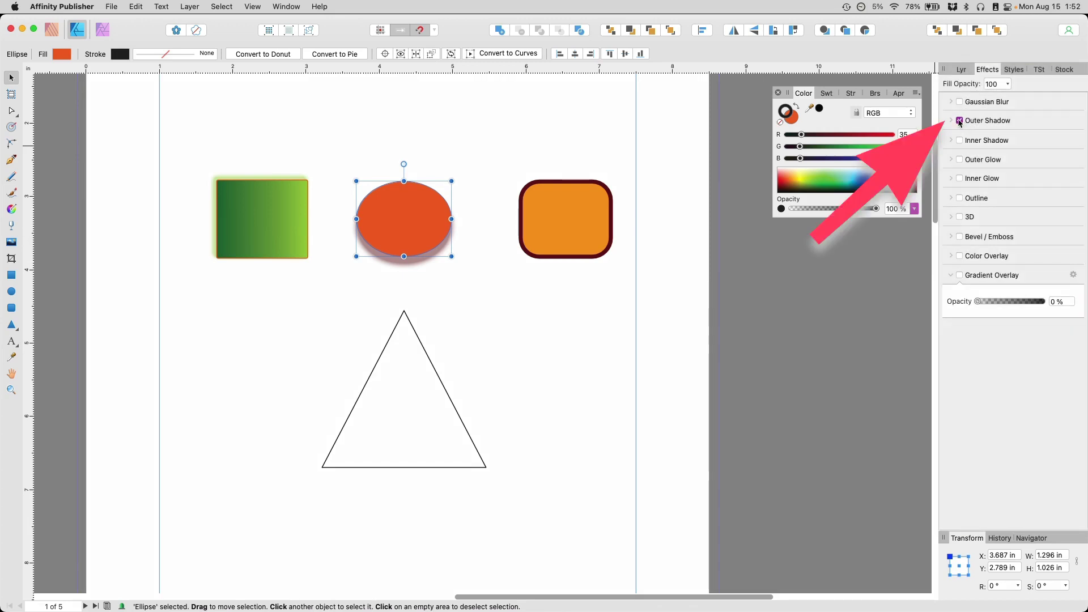
# - Open the ellipse's Outer Shadow in Layer Effects and set the shadow opacity to 51%
pyautogui.click(952, 121)
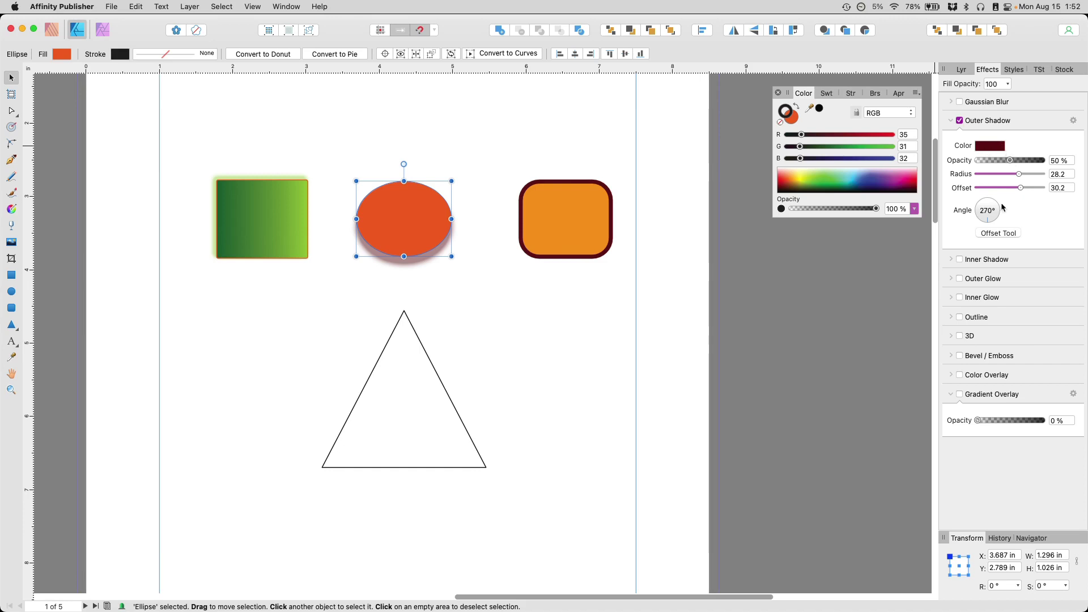
pyautogui.click(1073, 121)
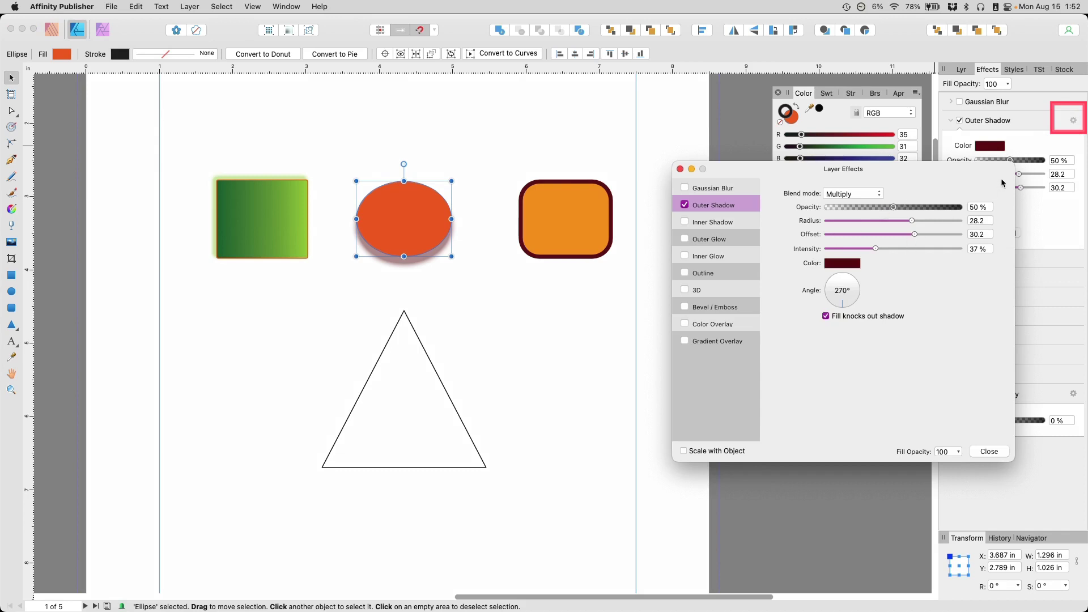
pyautogui.moveTo(1003, 182); pyautogui.dragTo(926, 189)
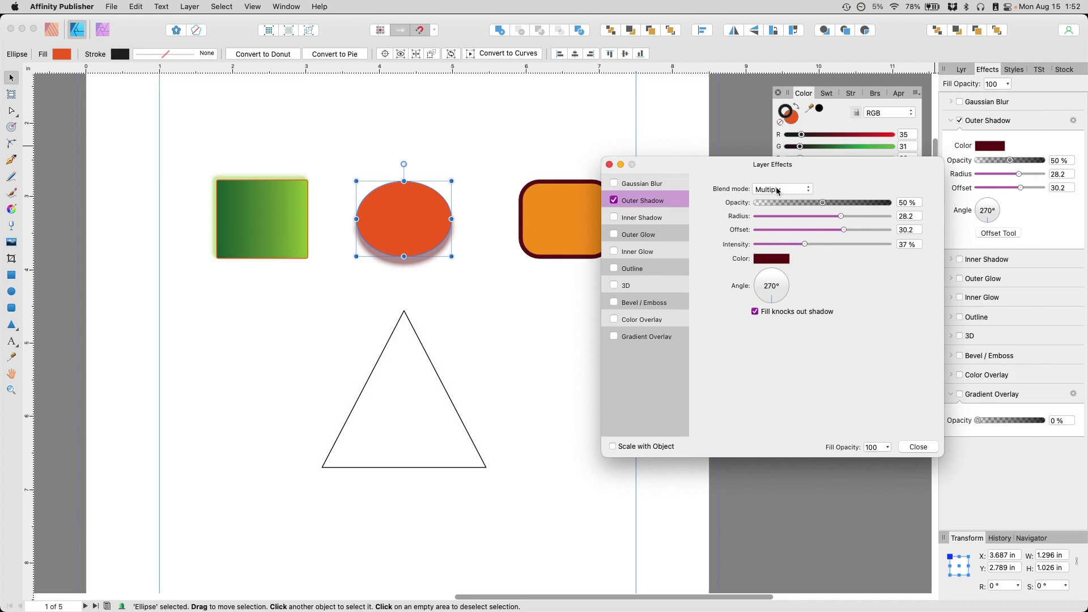
pyautogui.moveTo(775, 295)
pyautogui.mouseDown()
pyautogui.moveTo(766, 280)
pyautogui.moveTo(772, 294)
pyautogui.mouseUp()
pyautogui.moveTo(823, 203)
pyautogui.mouseDown()
pyautogui.moveTo(856, 206)
pyautogui.moveTo(824, 203)
pyautogui.mouseUp()
# - Close Layer Effects, then switch the green rectangle's Outer Shadow off and back on
pyautogui.click(905, 448)
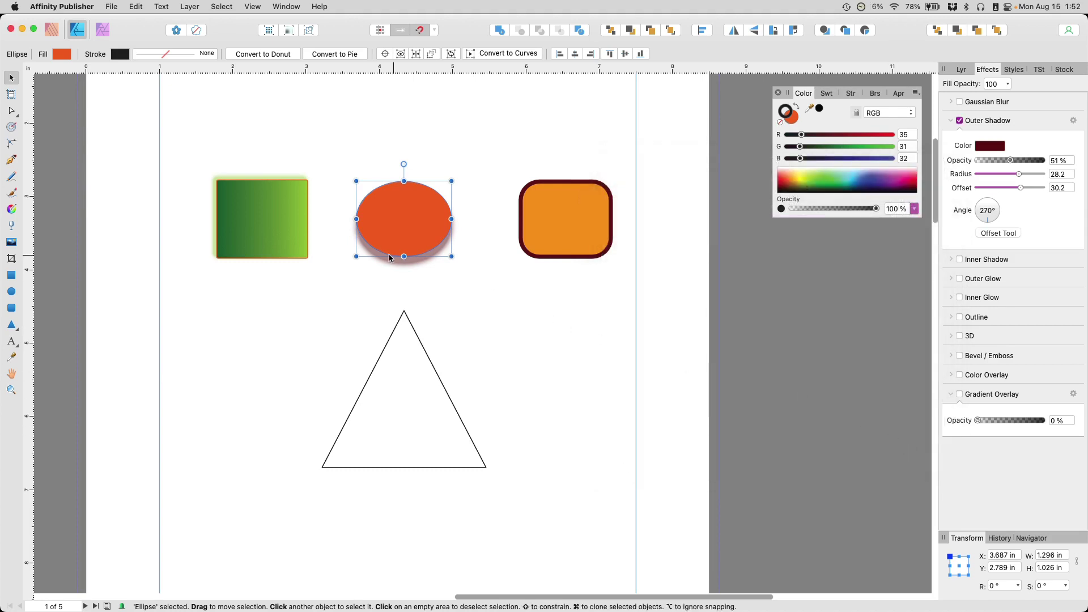
pyautogui.click(281, 233)
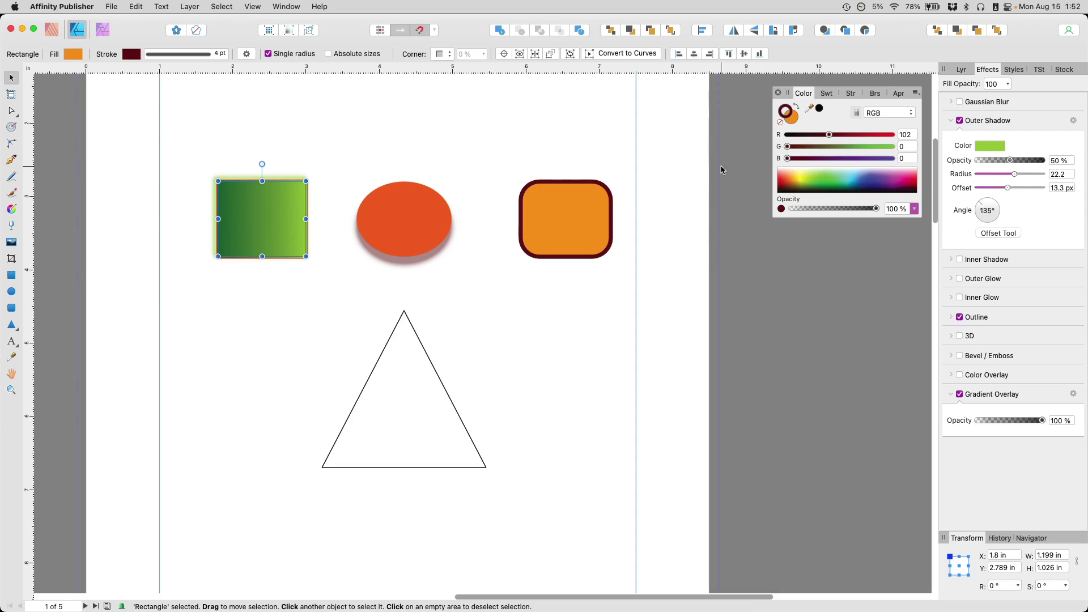
pyautogui.click(336, 191)
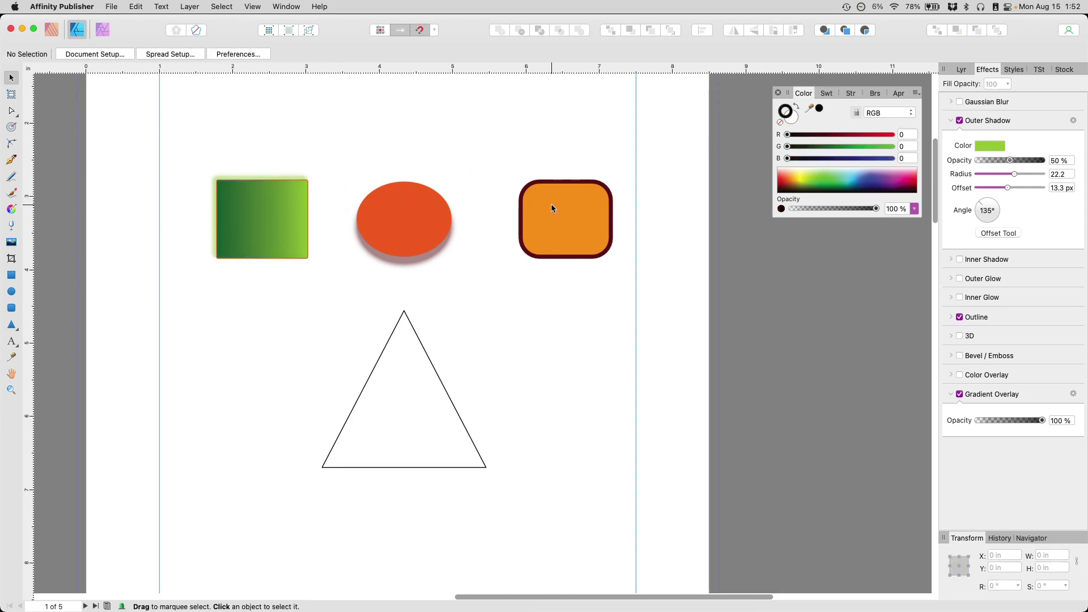
pyautogui.click(220, 207)
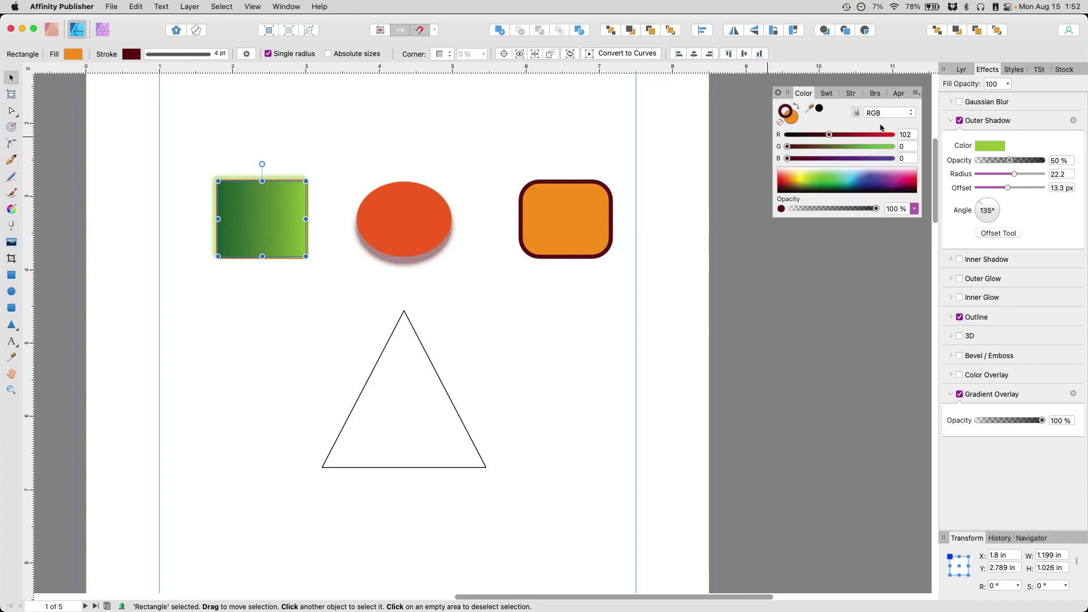
pyautogui.click(961, 120)
pyautogui.click(960, 120)
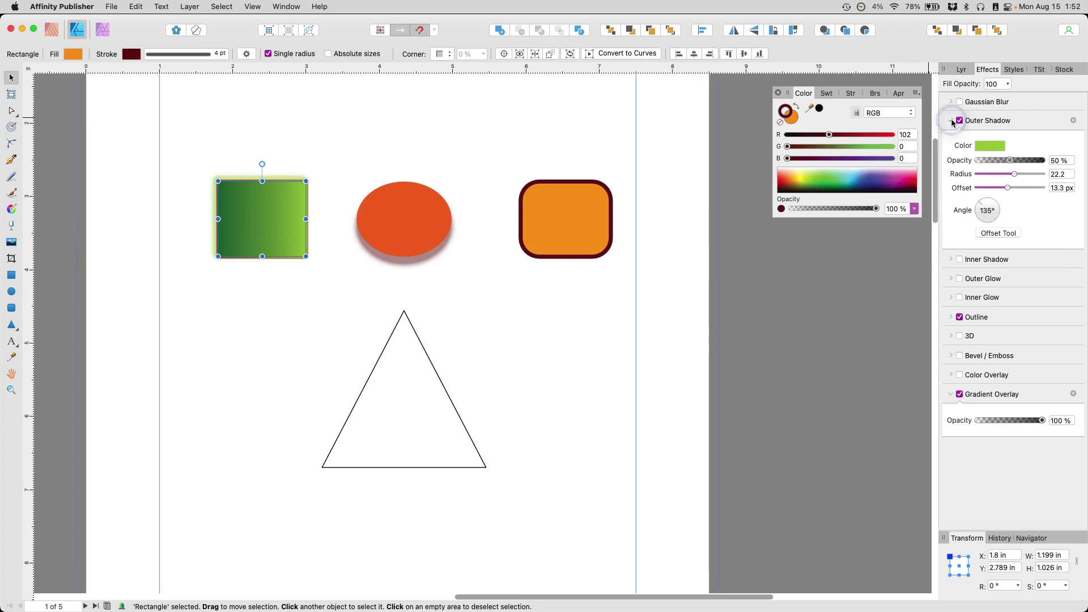
pyautogui.click(952, 120)
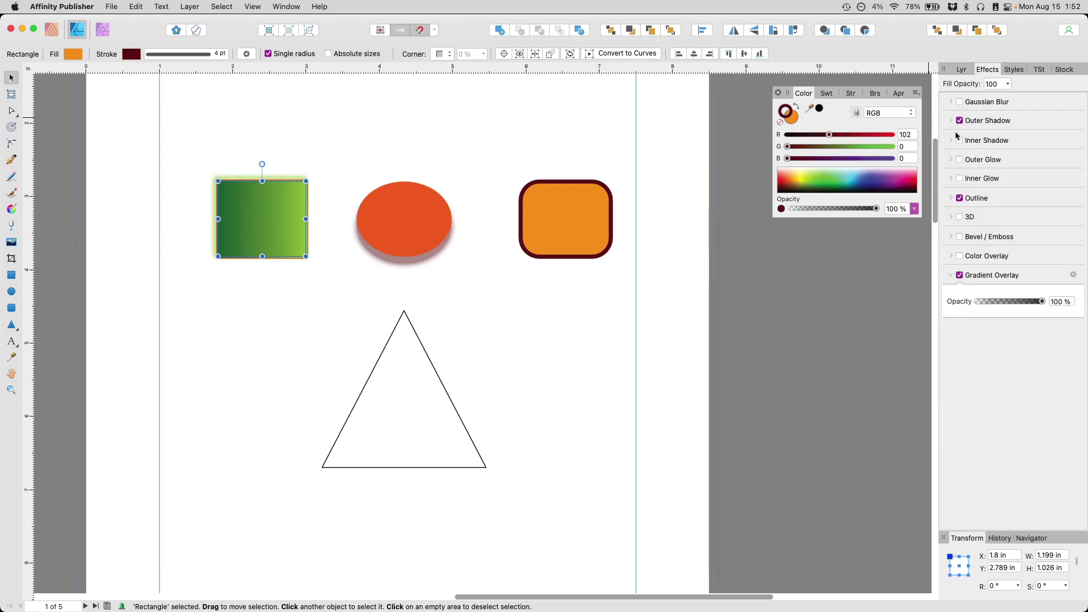
# - Switch the rectangle's Outline and Gradient Overlay off and back on, leaving both enabled
pyautogui.click(962, 198)
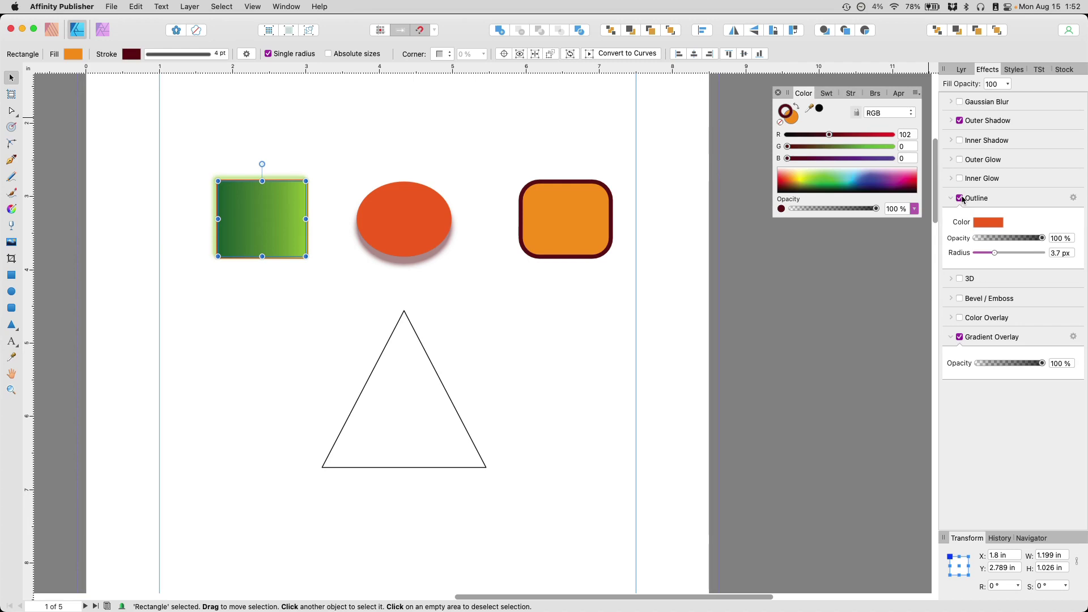
pyautogui.click(962, 199)
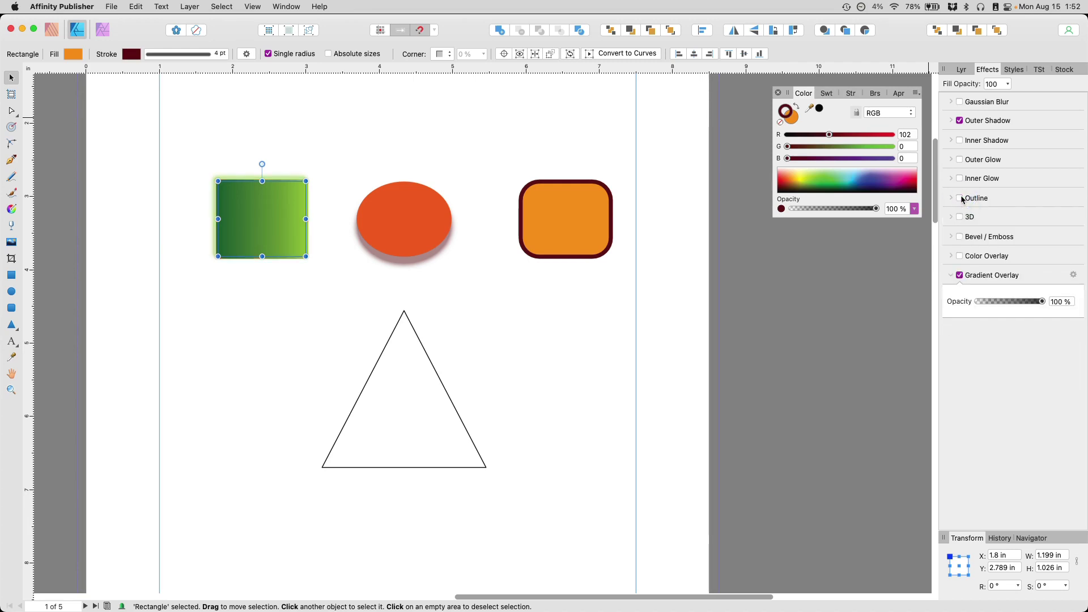
pyautogui.click(962, 199)
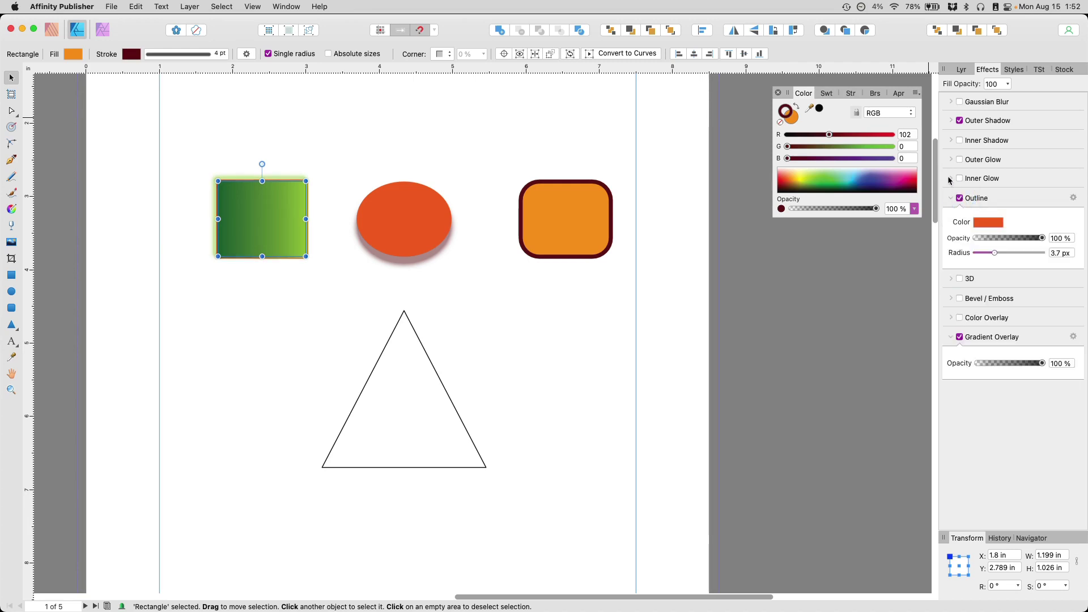
pyautogui.click(951, 198)
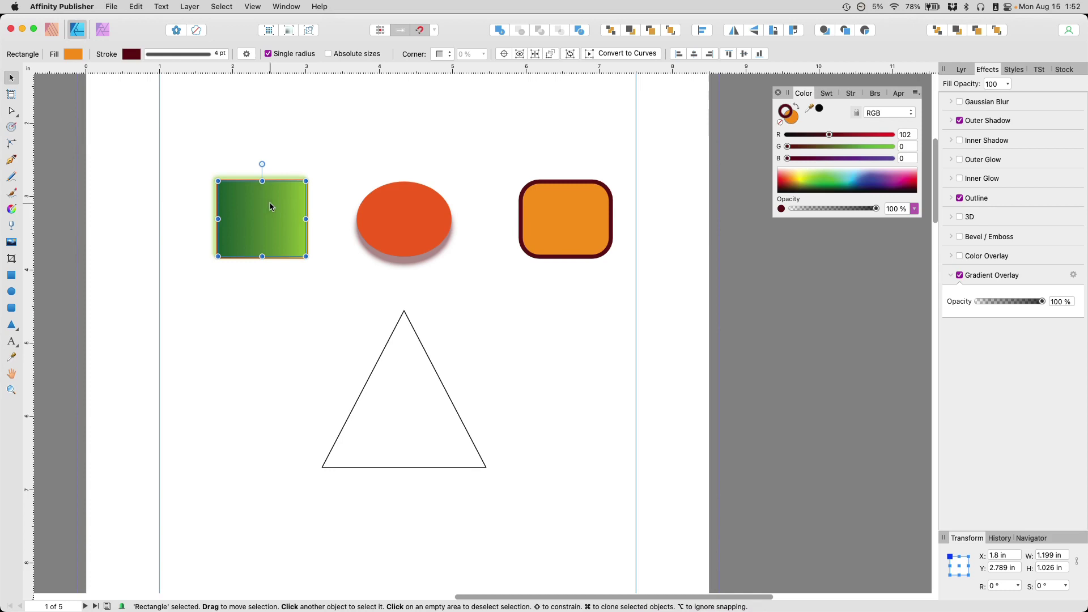
pyautogui.click(960, 277)
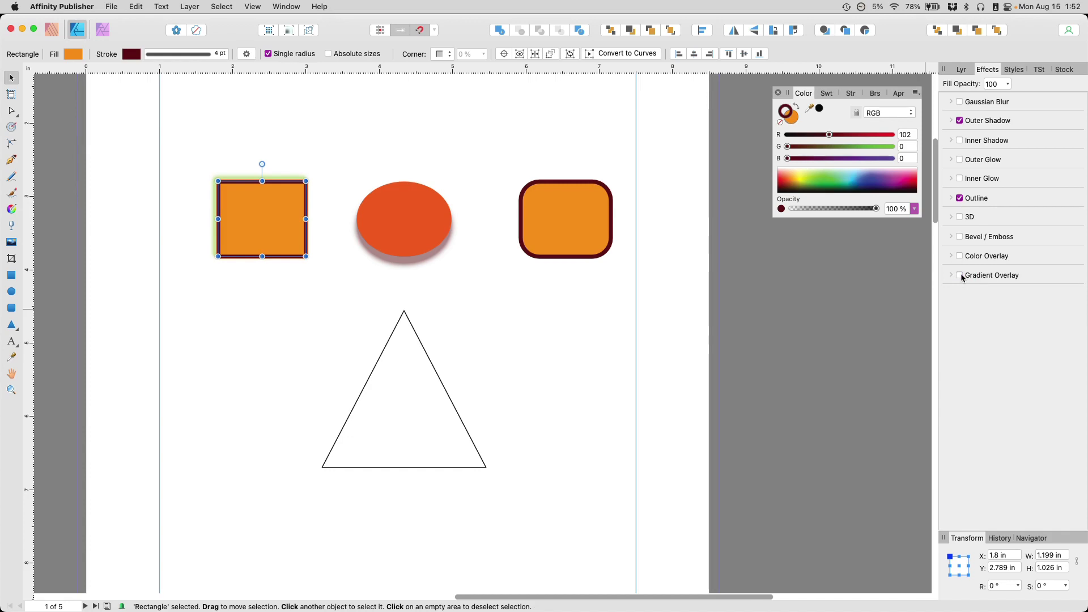
pyautogui.click(961, 276)
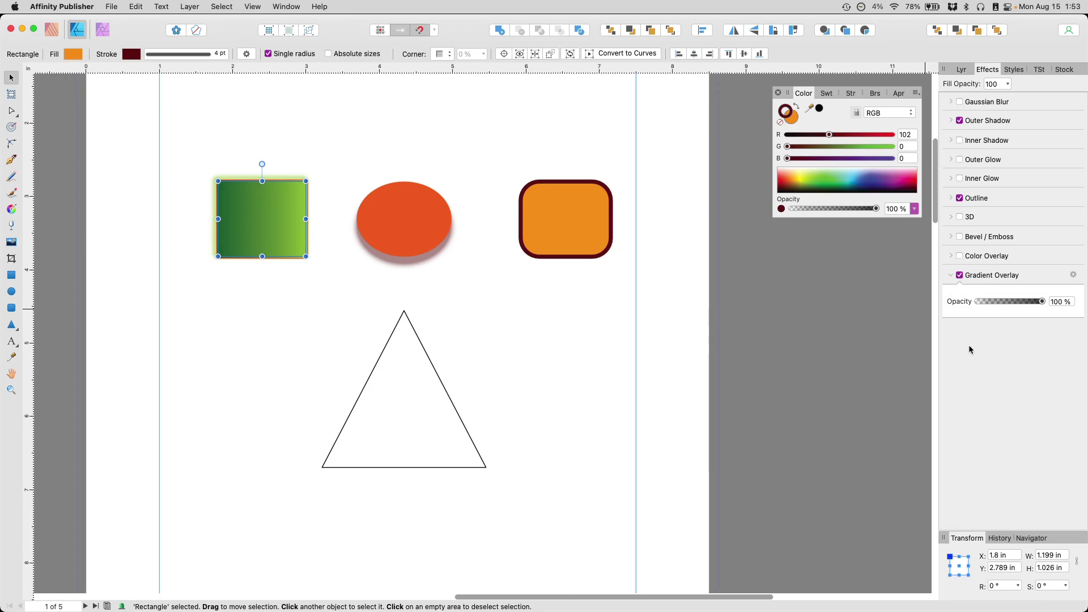
pyautogui.click(484, 256)
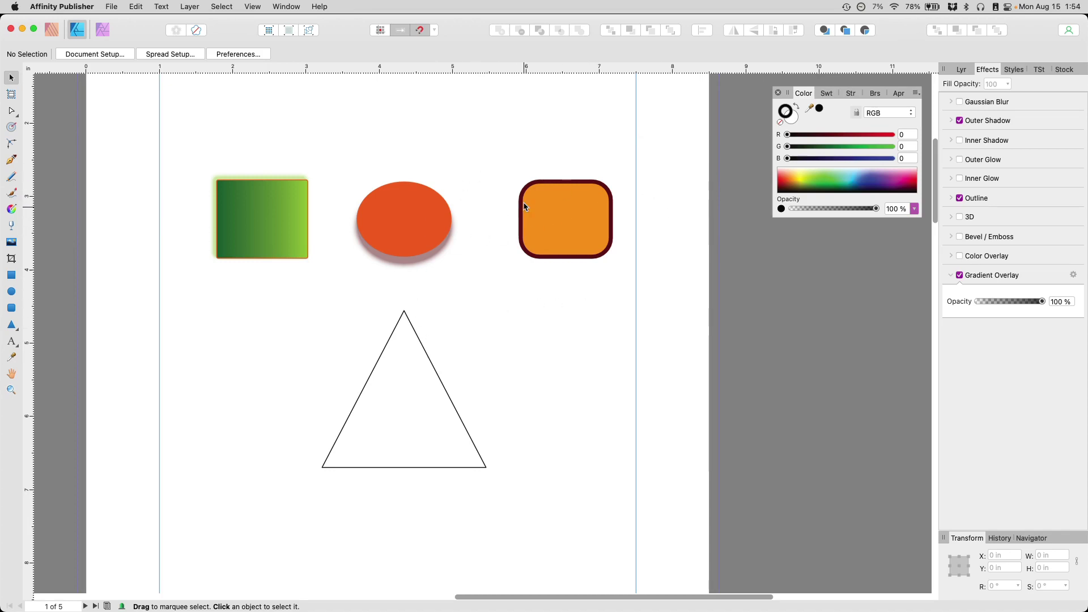
# - Drag the triangle slightly right and down to X 3.342 in, Y 4.677 in
pyautogui.click(552, 195)
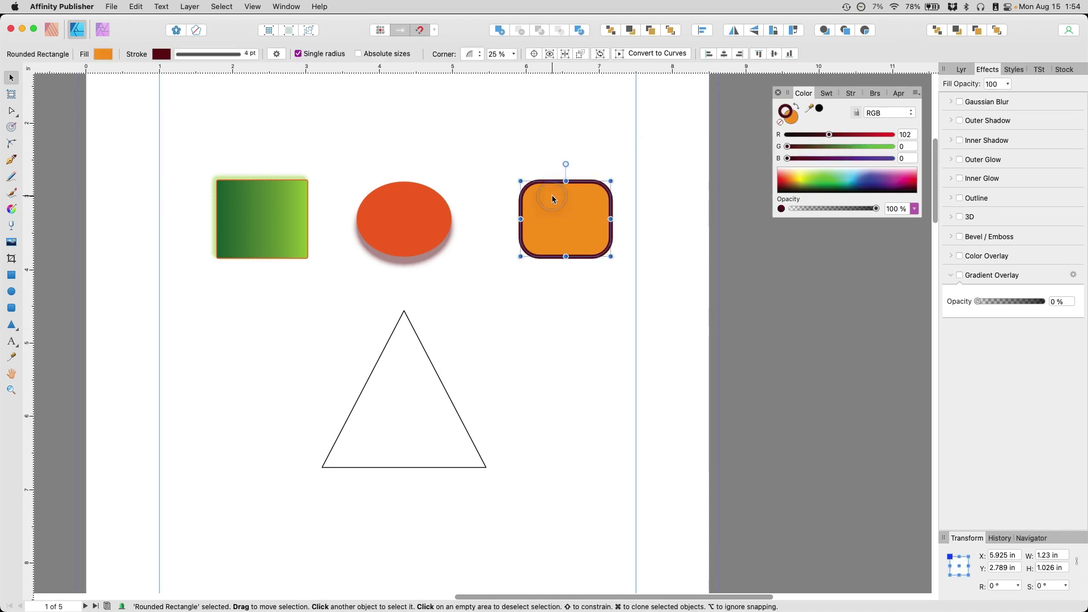
pyautogui.click(432, 223)
pyautogui.click(453, 379)
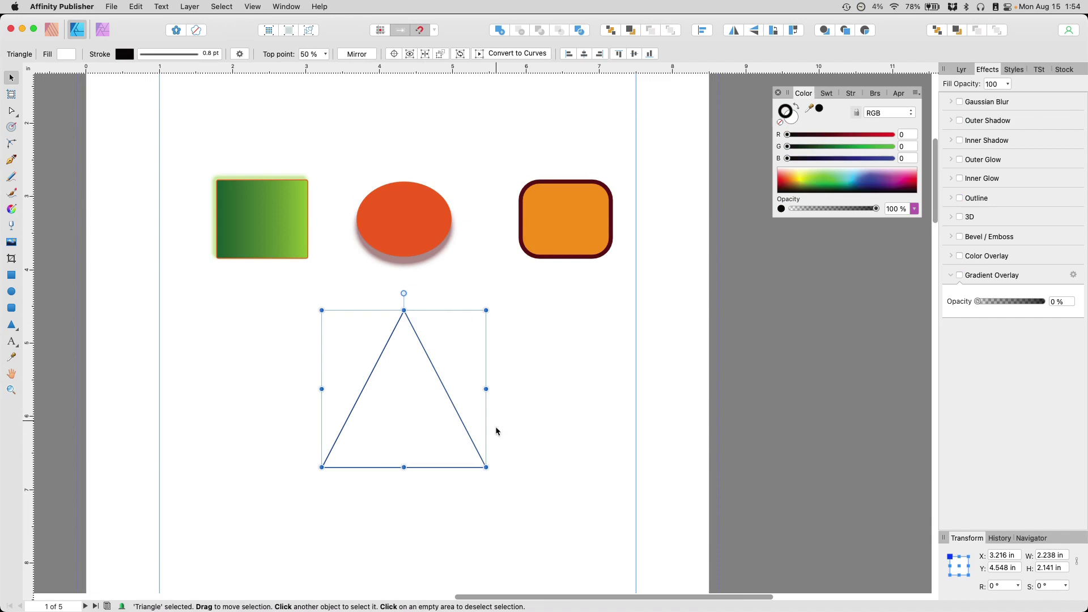
pyautogui.click(427, 356)
pyautogui.moveTo(426, 356)
pyautogui.mouseDown()
pyautogui.moveTo(368, 357)
pyautogui.moveTo(443, 368)
pyautogui.mouseUp()
pyautogui.click(427, 238)
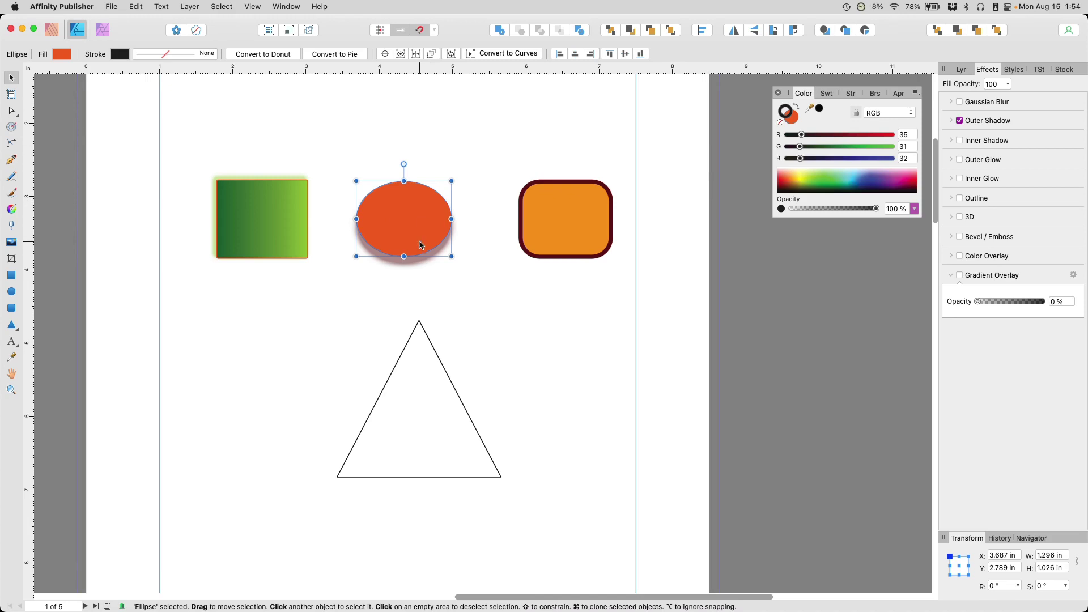
pyautogui.click(401, 342)
pyautogui.moveTo(401, 343); pyautogui.dragTo(405, 342)
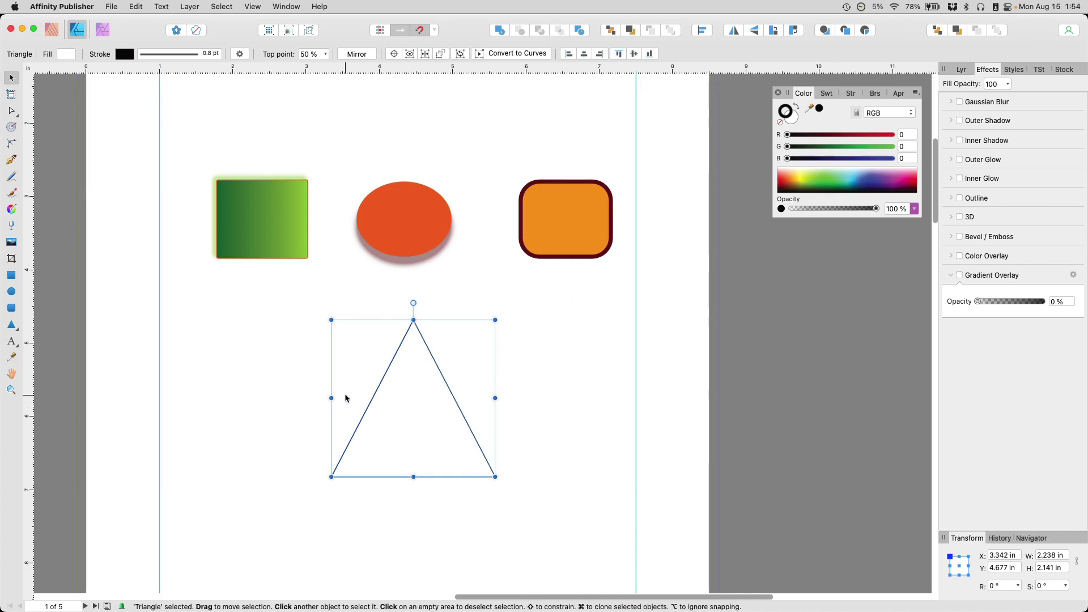
# - Duplicate the triangle rightward so three overlapping triangles sit in a row
pyautogui.click(423, 380)
pyautogui.moveTo(423, 380); pyautogui.dragTo(560, 380)
pyautogui.click(504, 390)
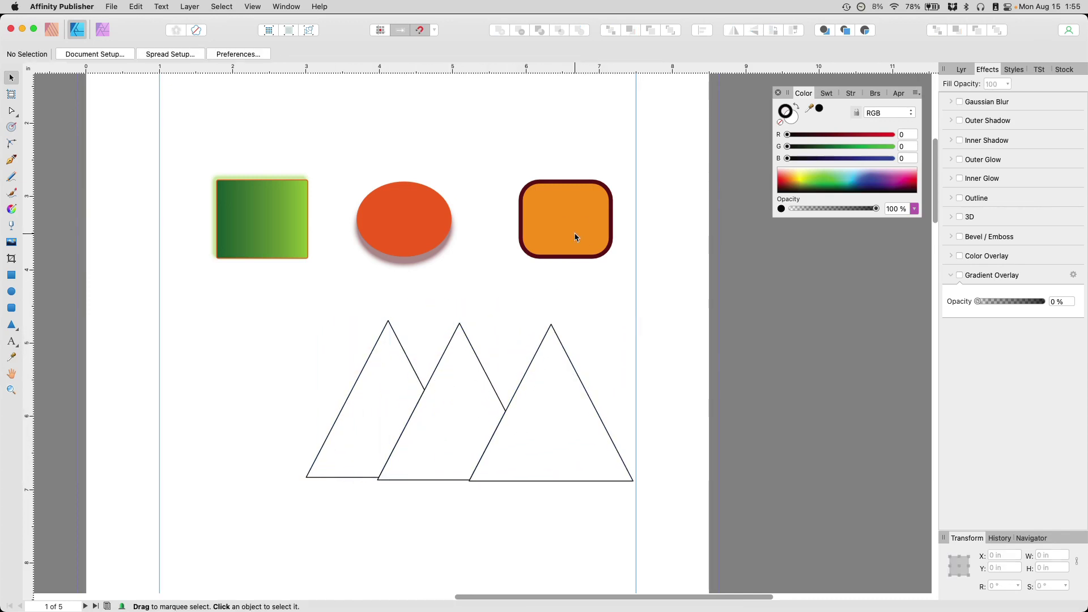
pyautogui.click(574, 233)
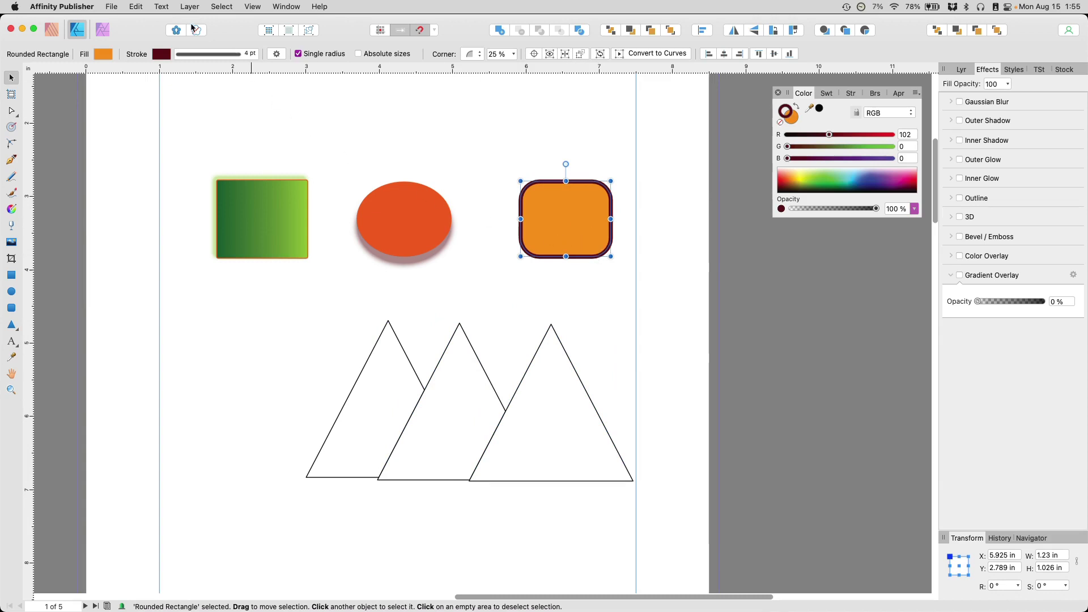
# - Copy the rounded rectangle and Paste Style onto the left and right triangles
pyautogui.click(138, 6)
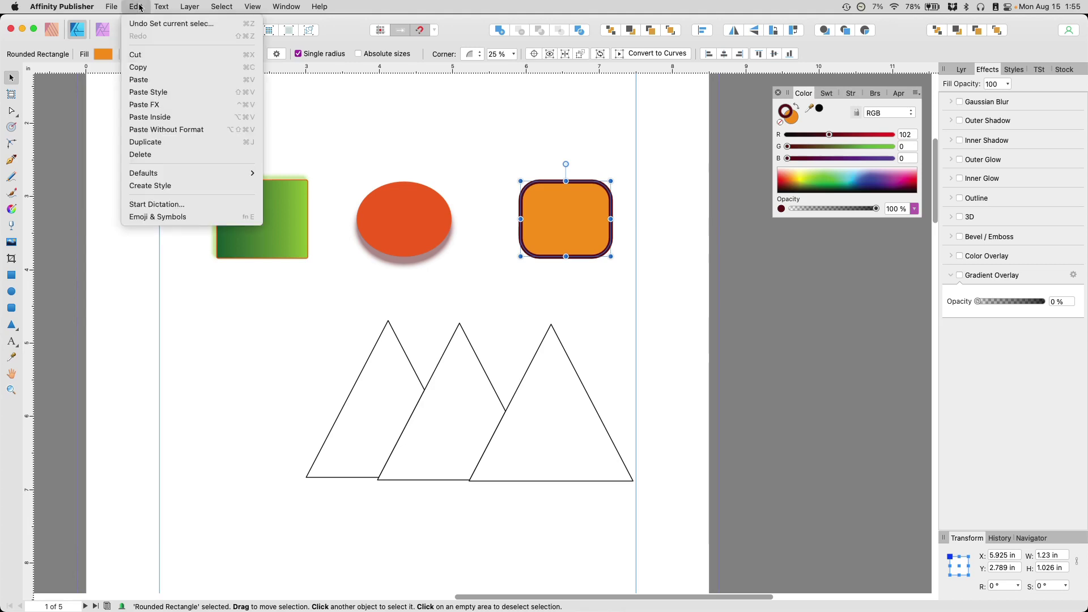
pyautogui.click(134, 67)
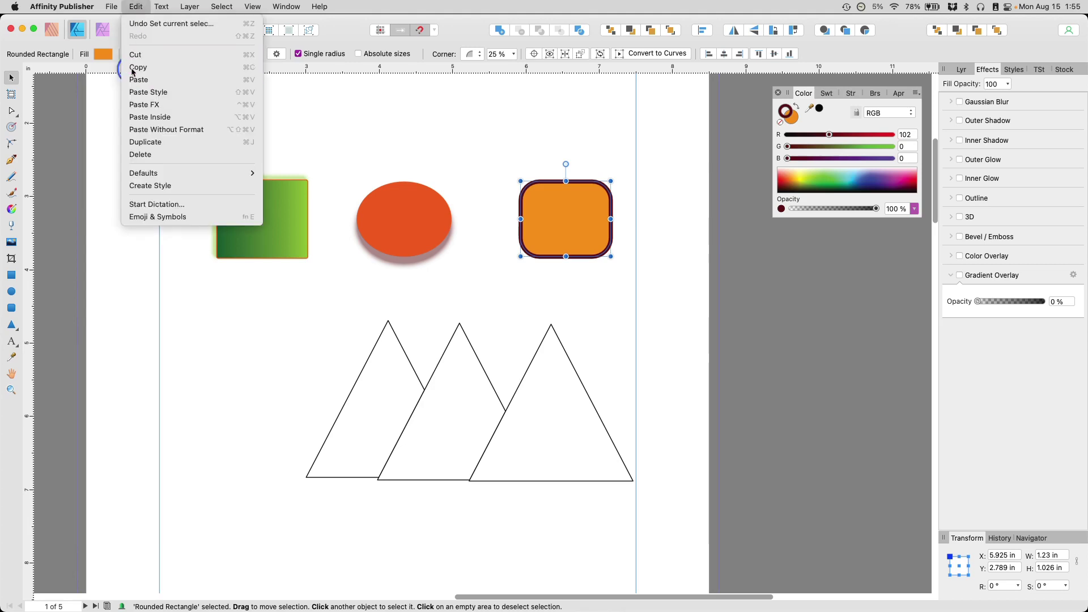
pyautogui.click(557, 403)
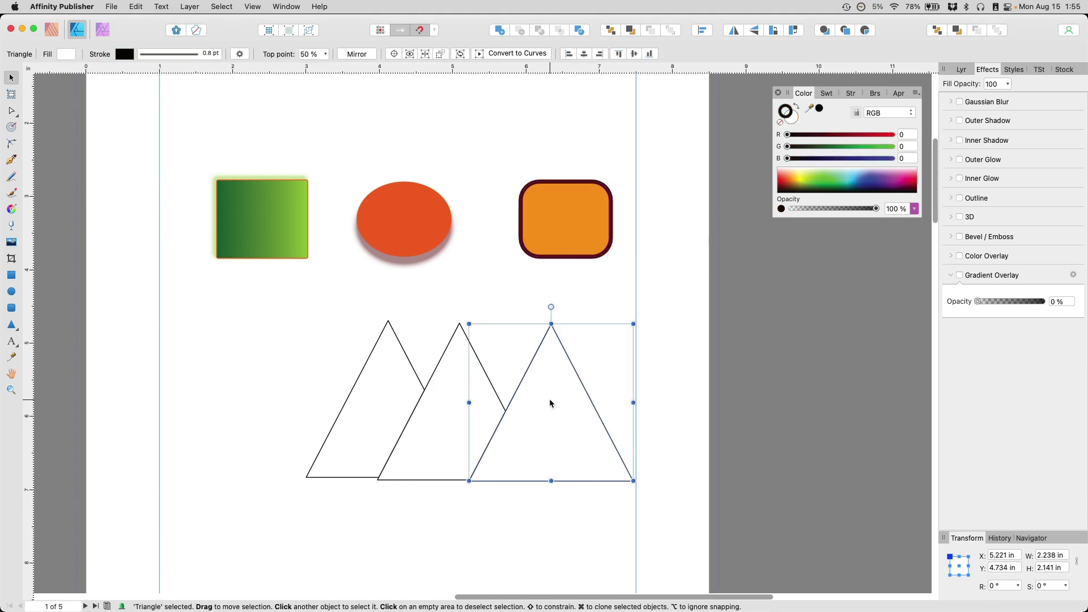
pyautogui.keyDown('shift'); pyautogui.click(360, 387); pyautogui.keyUp('shift')
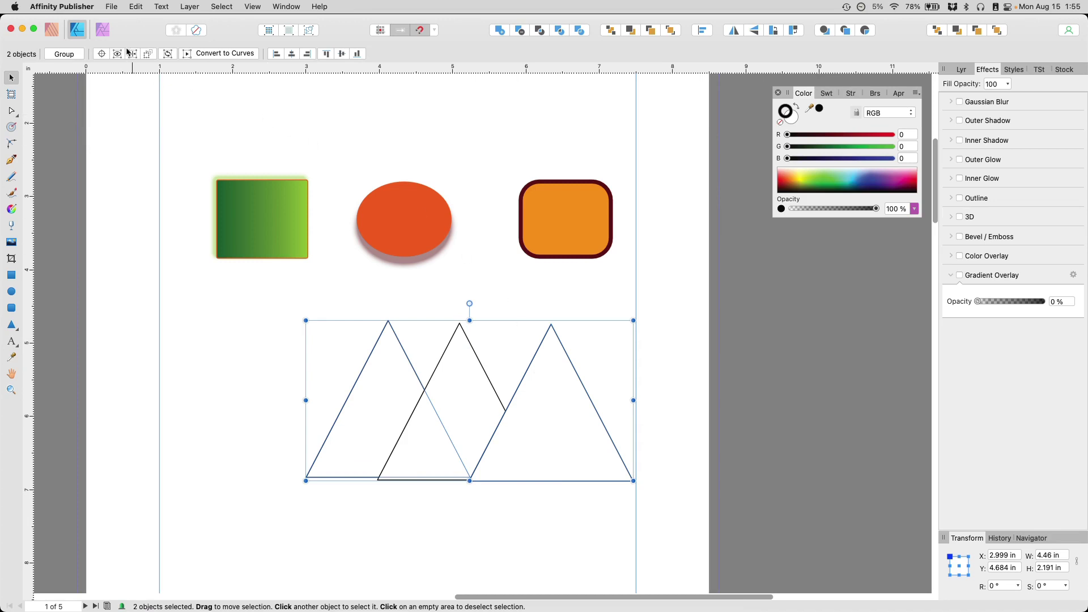
pyautogui.click(137, 7)
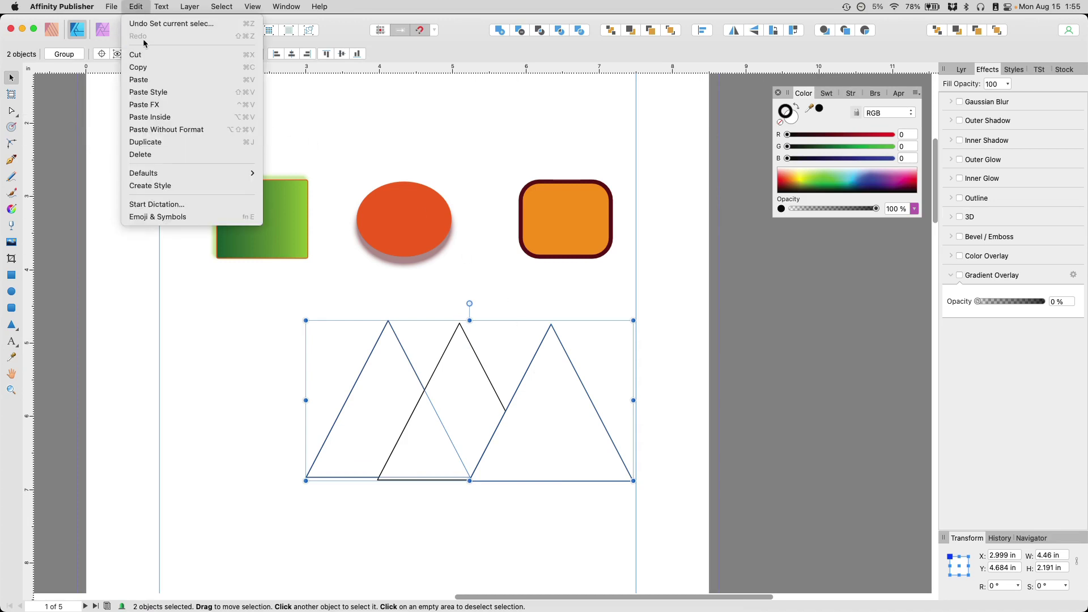
pyautogui.click(143, 94)
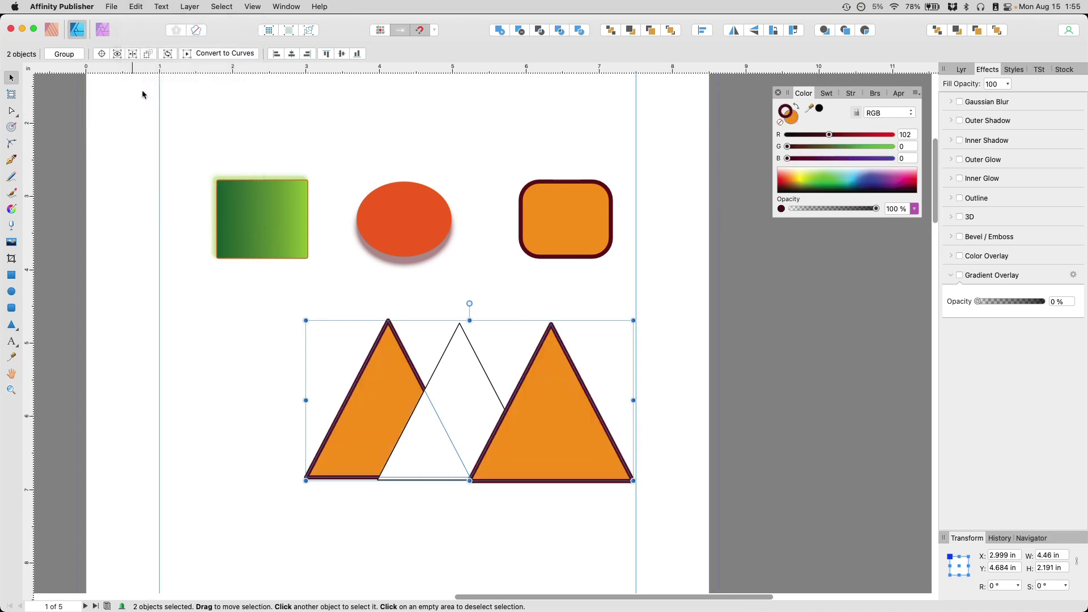
pyautogui.click(574, 504)
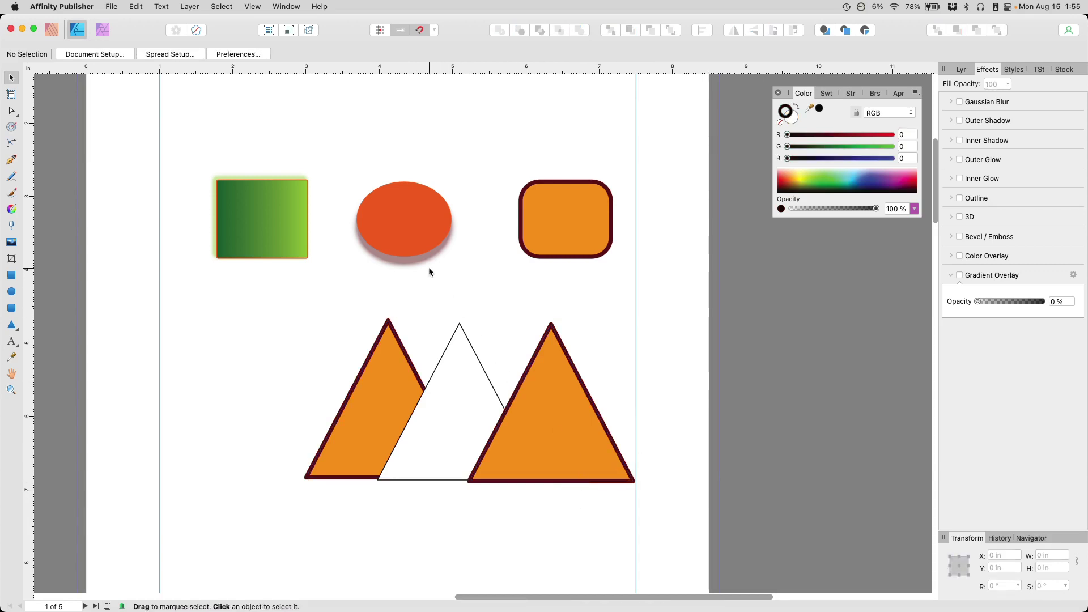
# - Copy the ellipse, then Paste FX and Paste Style onto the middle triangle for red fill and shadow
pyautogui.click(451, 349)
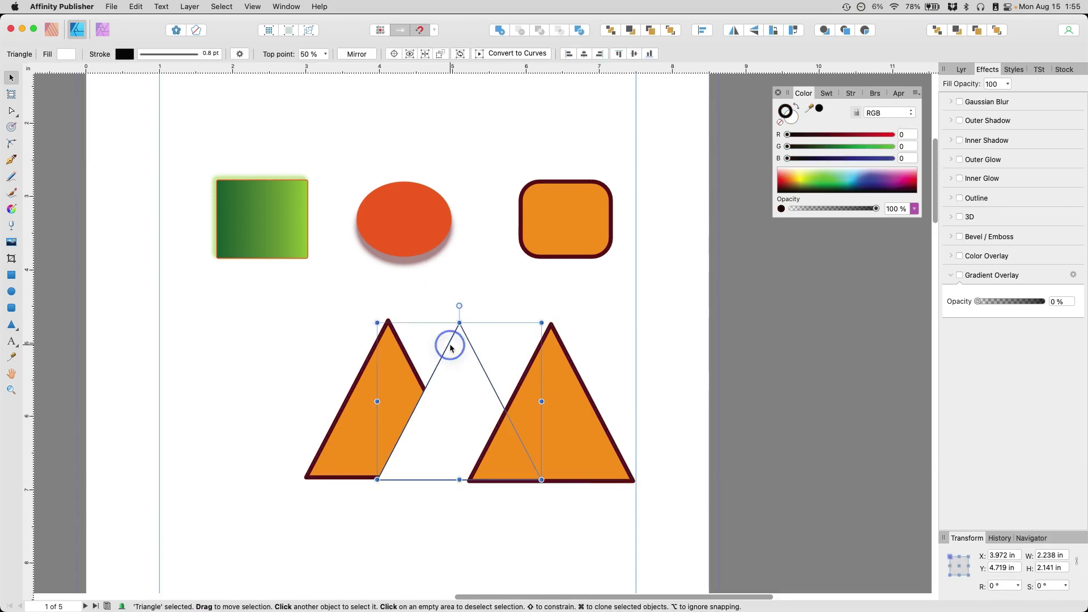
pyautogui.click(413, 243)
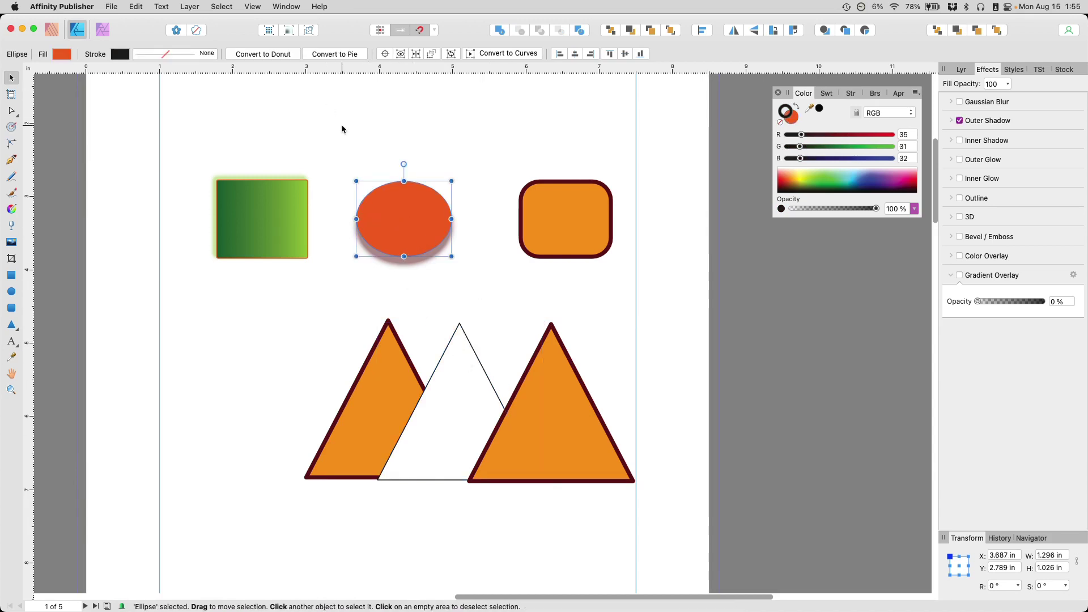
pyautogui.click(136, 6)
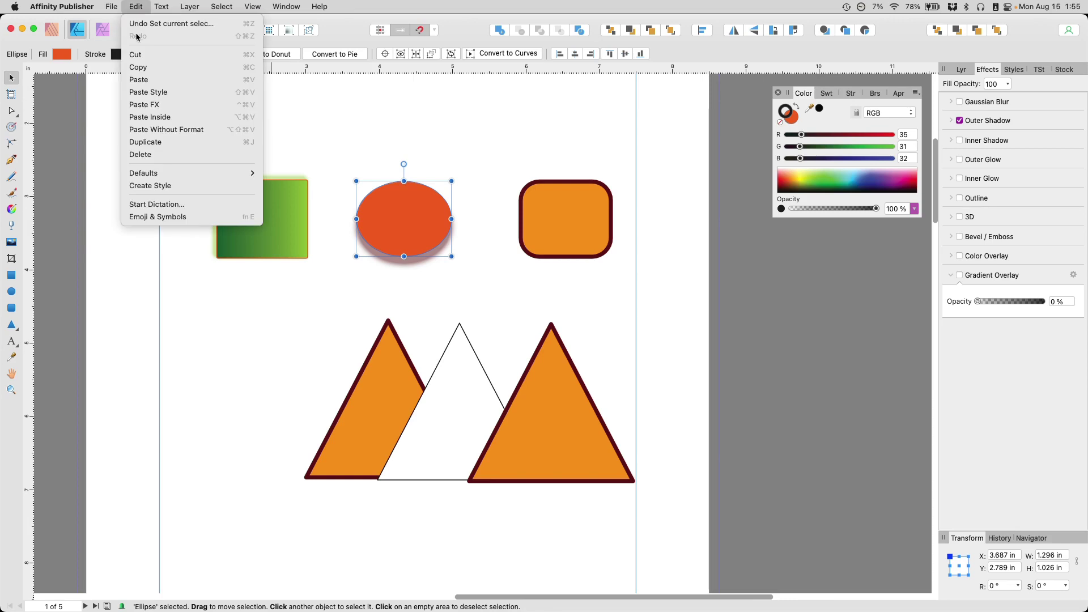
pyautogui.click(140, 68)
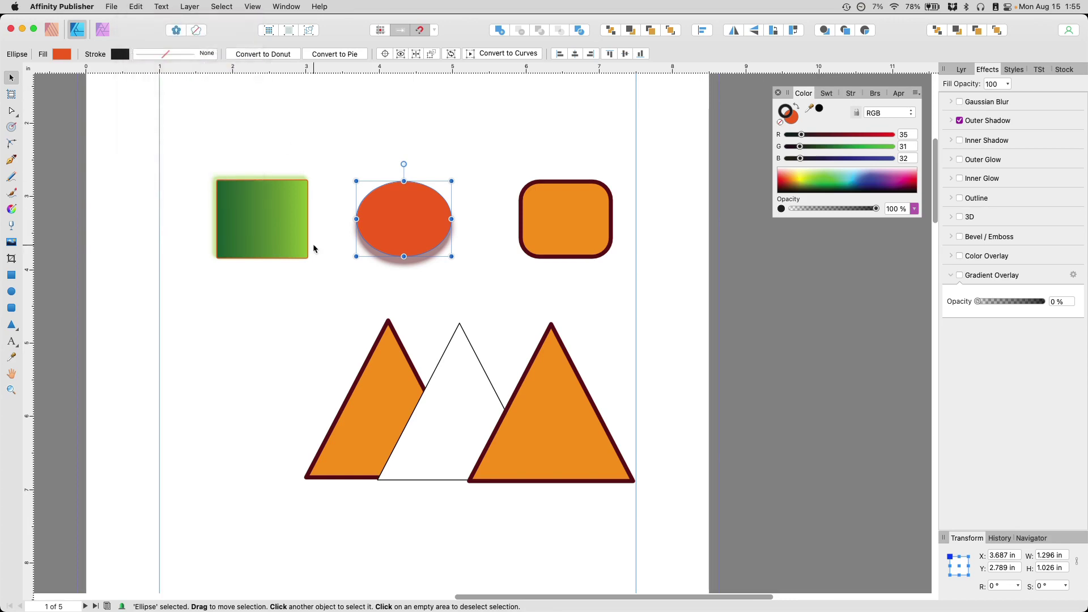
pyautogui.click(459, 366)
pyautogui.click(137, 7)
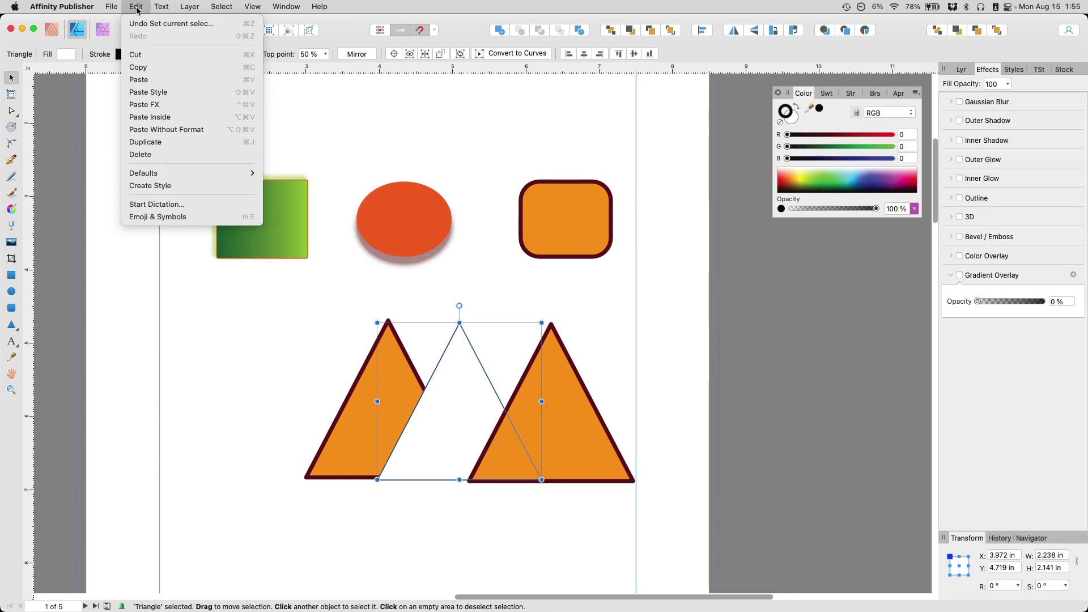
pyautogui.click(138, 106)
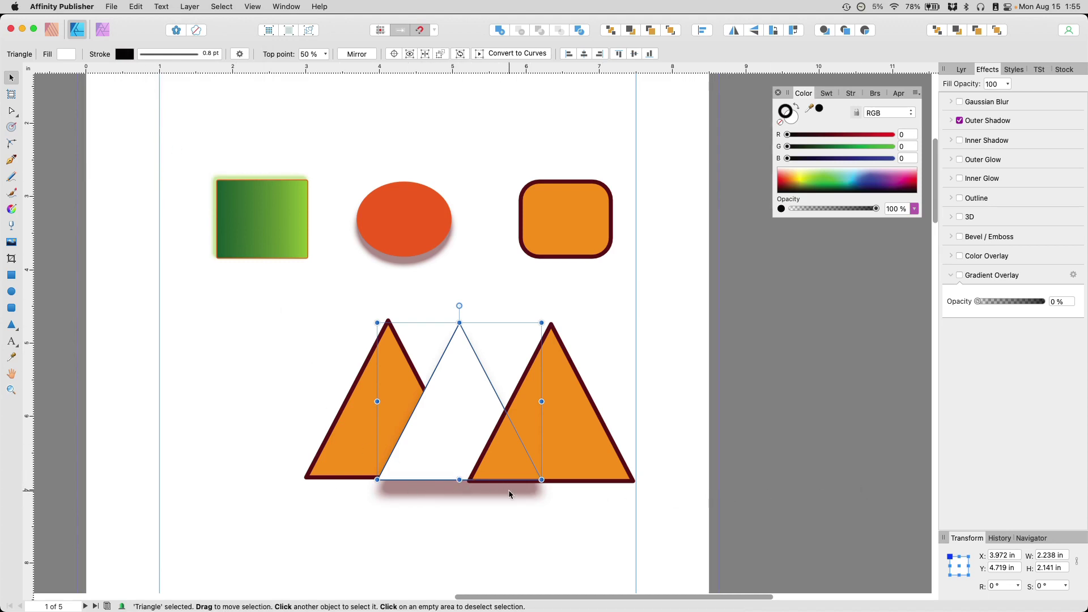
pyautogui.click(137, 6)
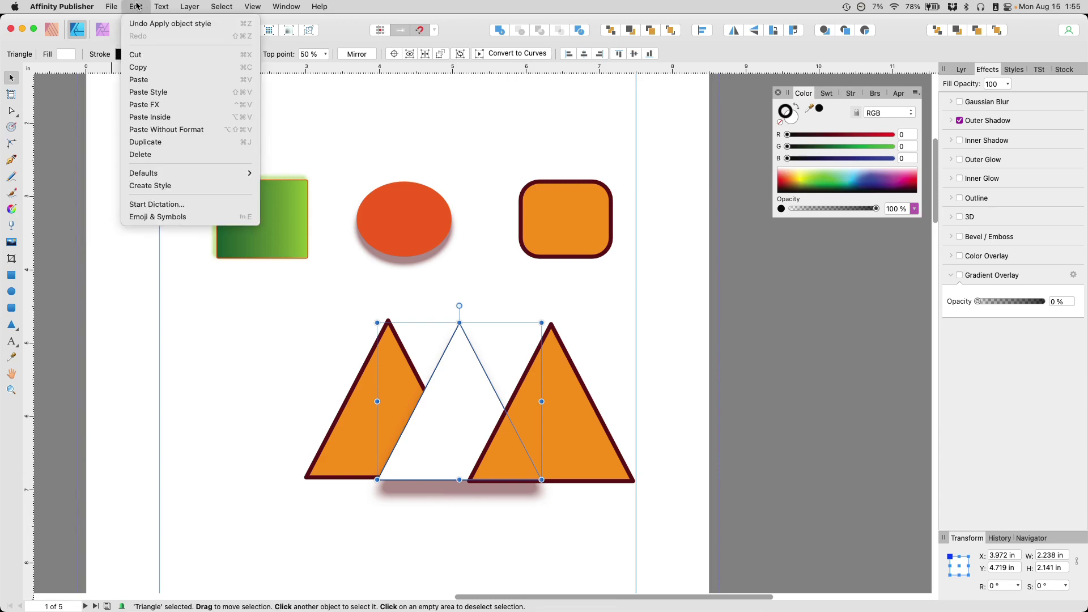
pyautogui.click(146, 94)
pyautogui.click(144, 97)
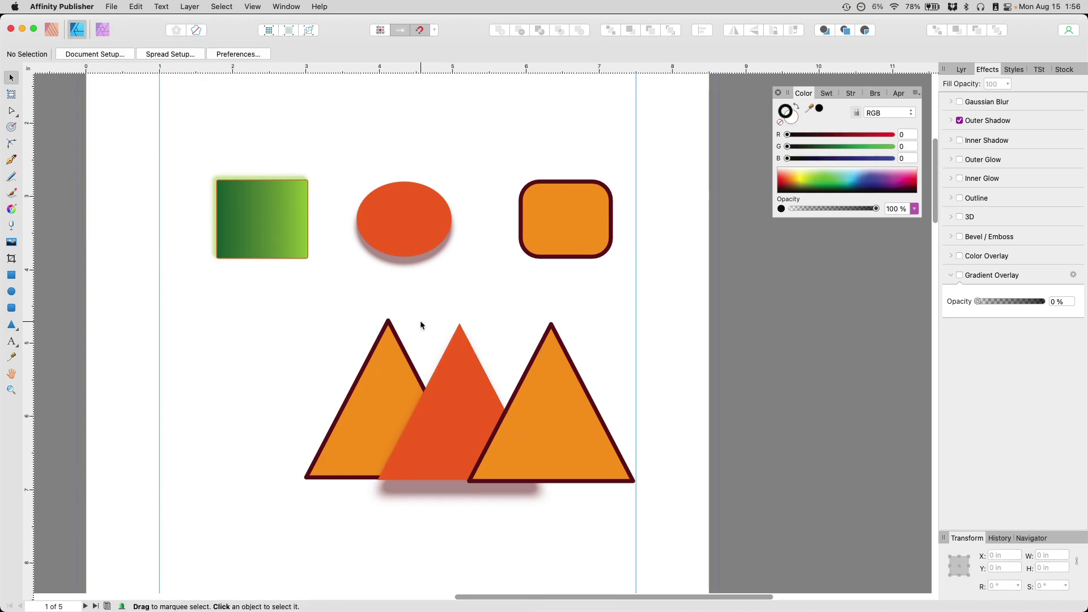
# - Copy the rounded rectangle and Paste Style onto the middle triangle for orange fill and dark outline
pyautogui.click(464, 377)
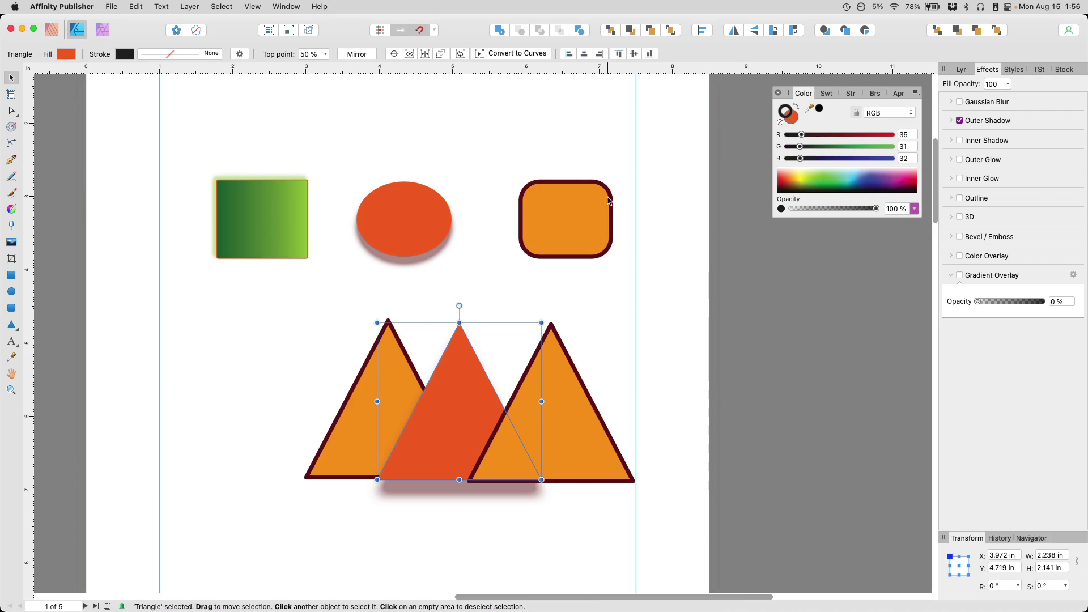
pyautogui.click(594, 225)
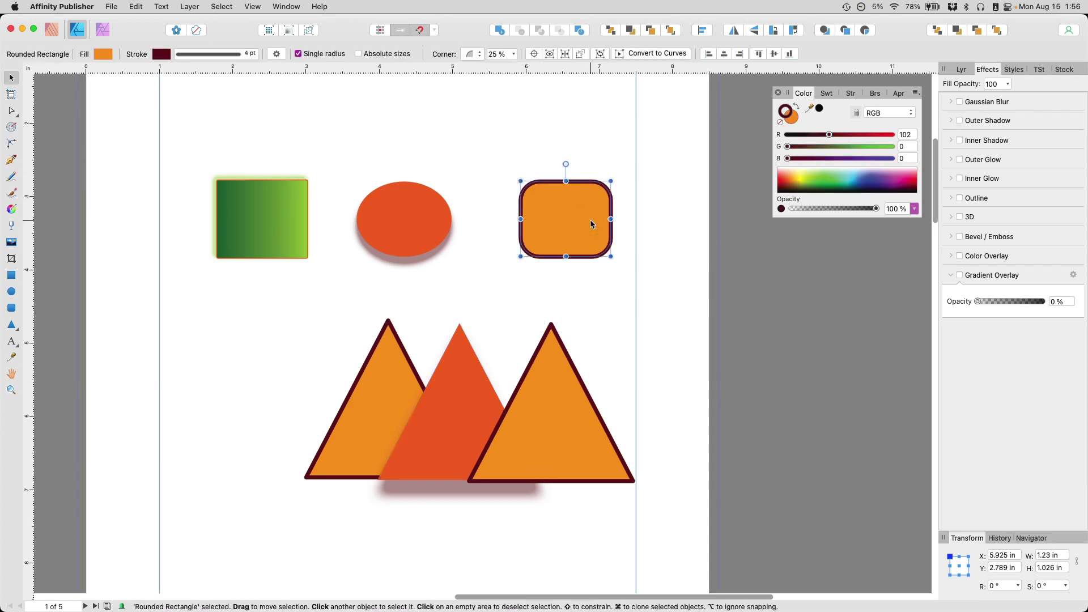
pyautogui.click(144, 7)
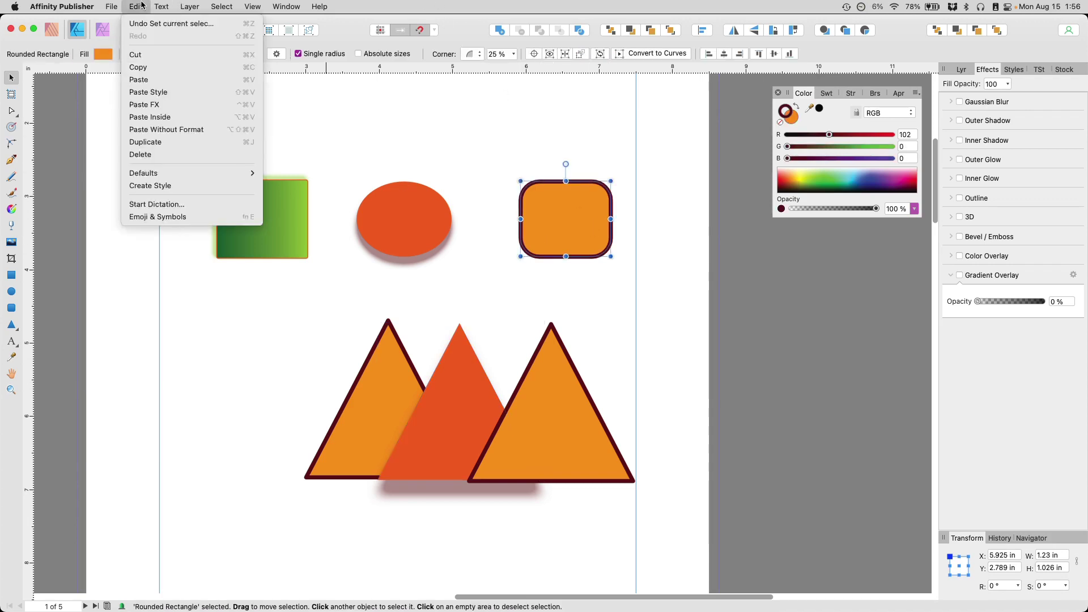
pyautogui.click(139, 79)
pyautogui.click(442, 381)
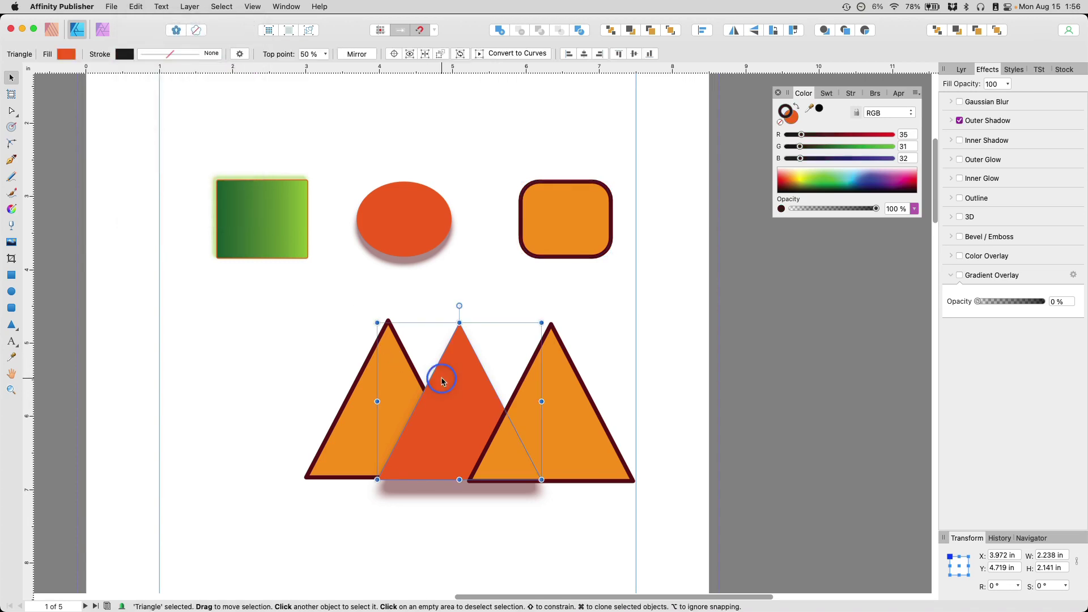
pyautogui.click(143, 7)
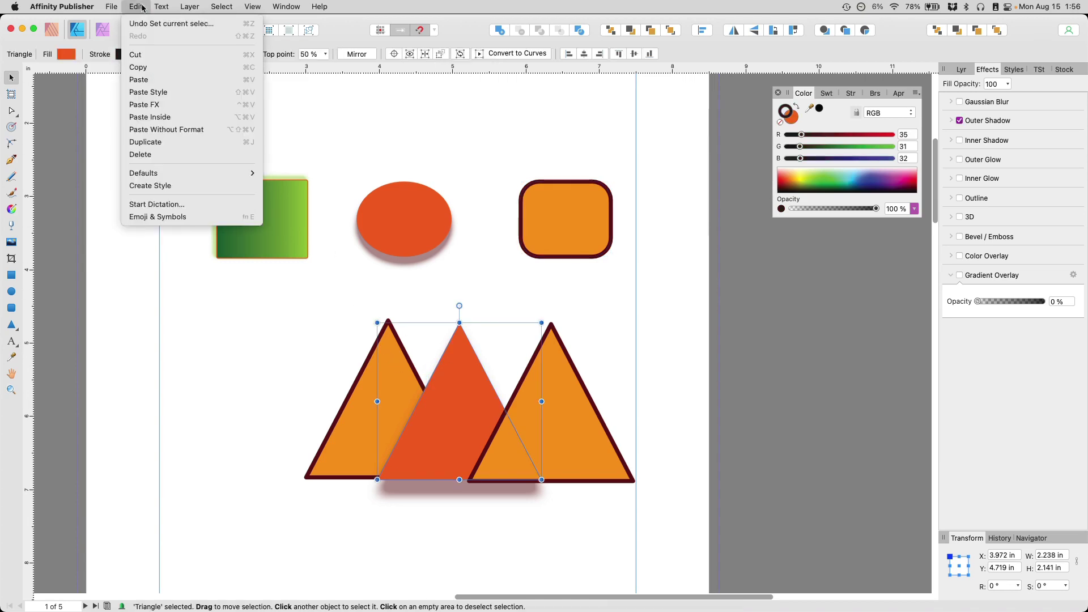
pyautogui.click(146, 94)
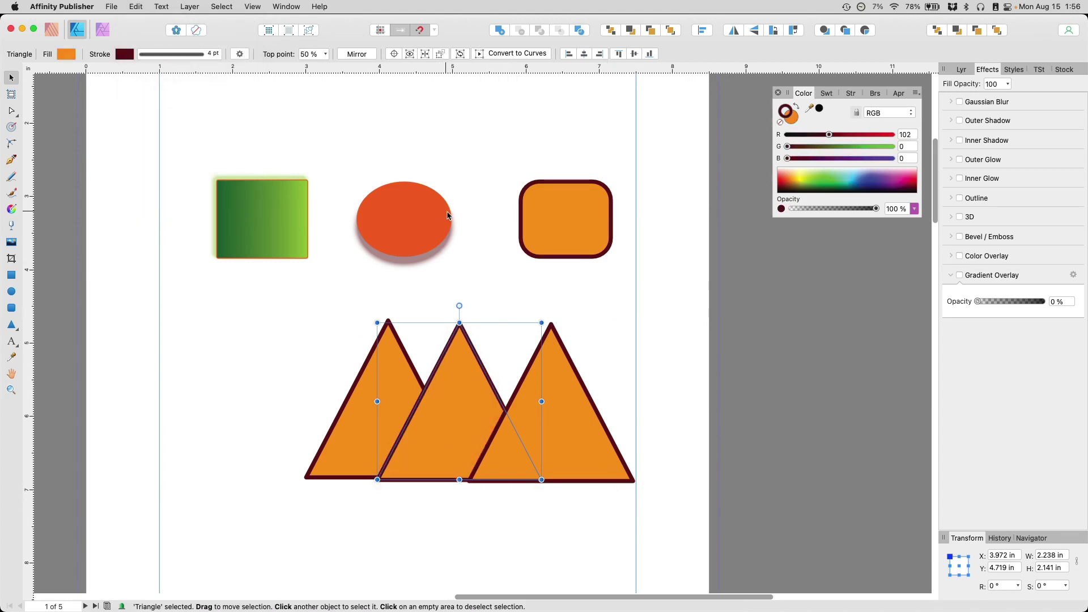
# - Paste the ellipse's soft outer shadow onto the middle triangle with Paste FX
pyautogui.click(400, 208)
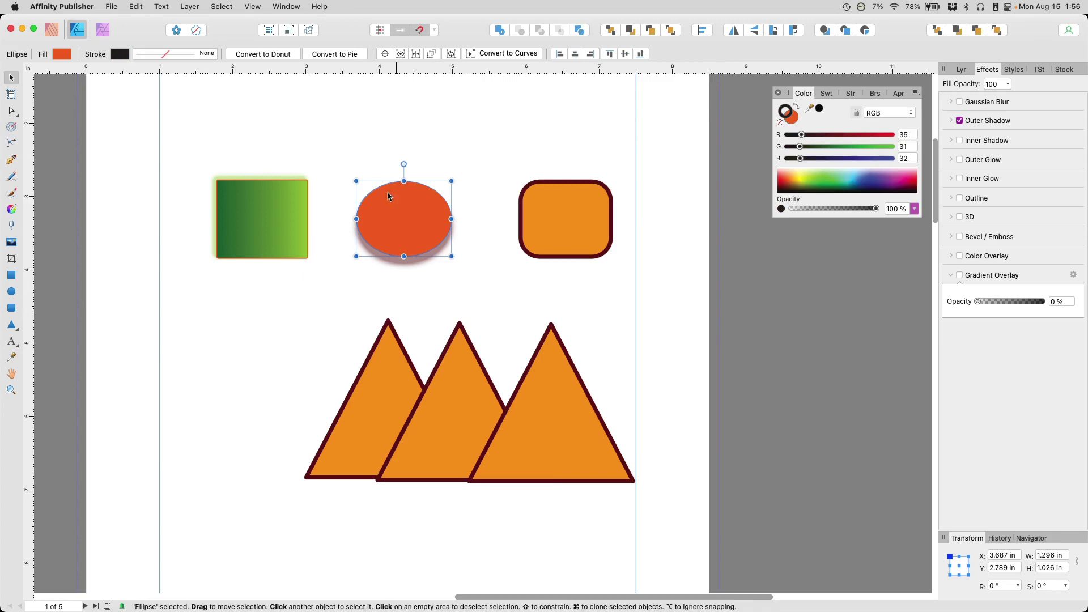
pyautogui.click(136, 7)
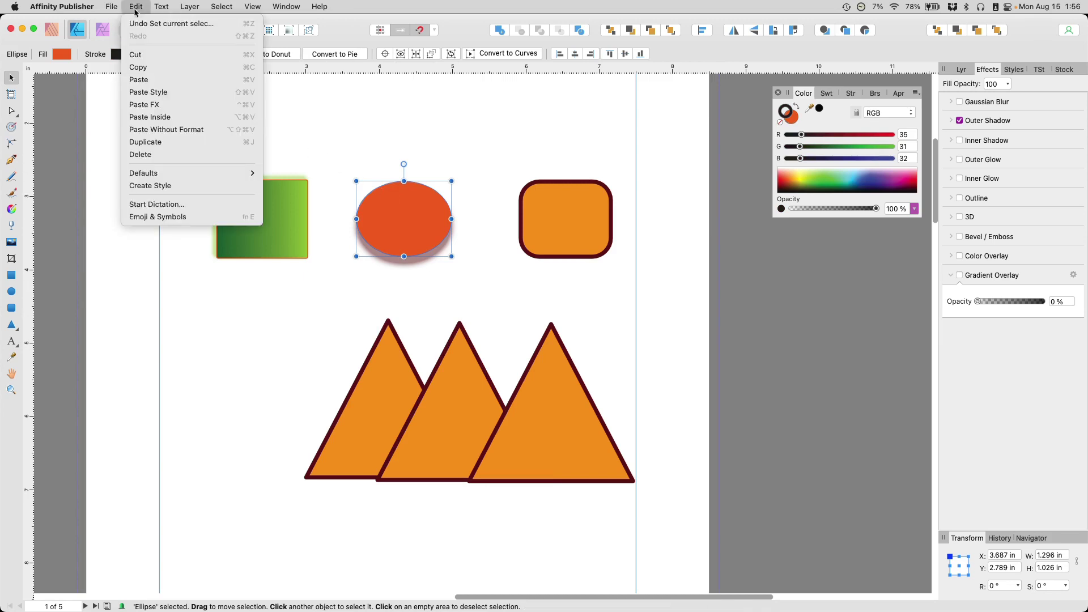
pyautogui.press('Escape')
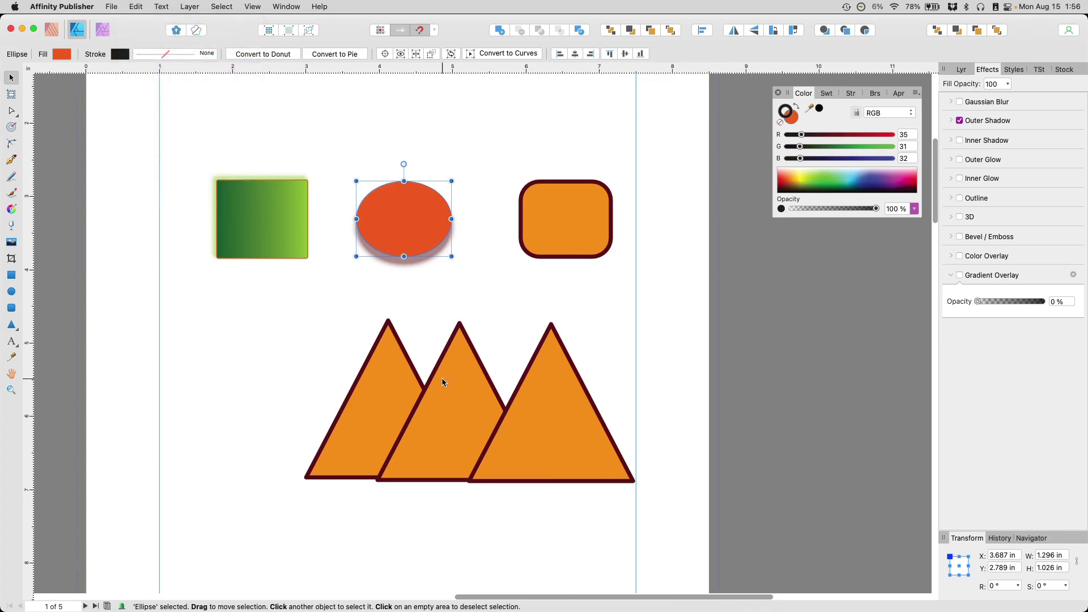
pyautogui.click(434, 363)
pyautogui.click(136, 7)
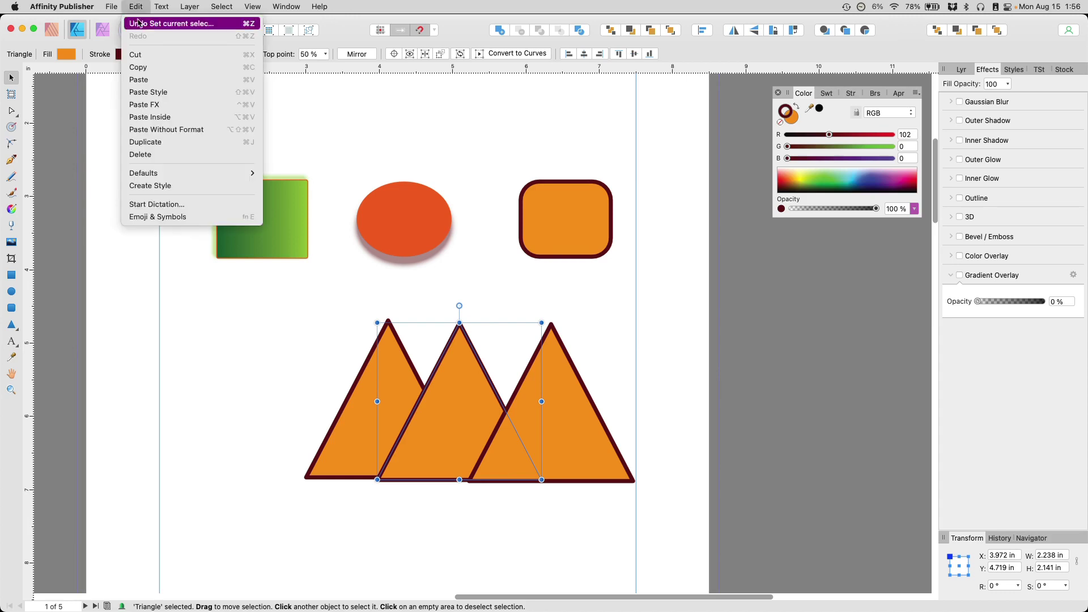
pyautogui.click(153, 104)
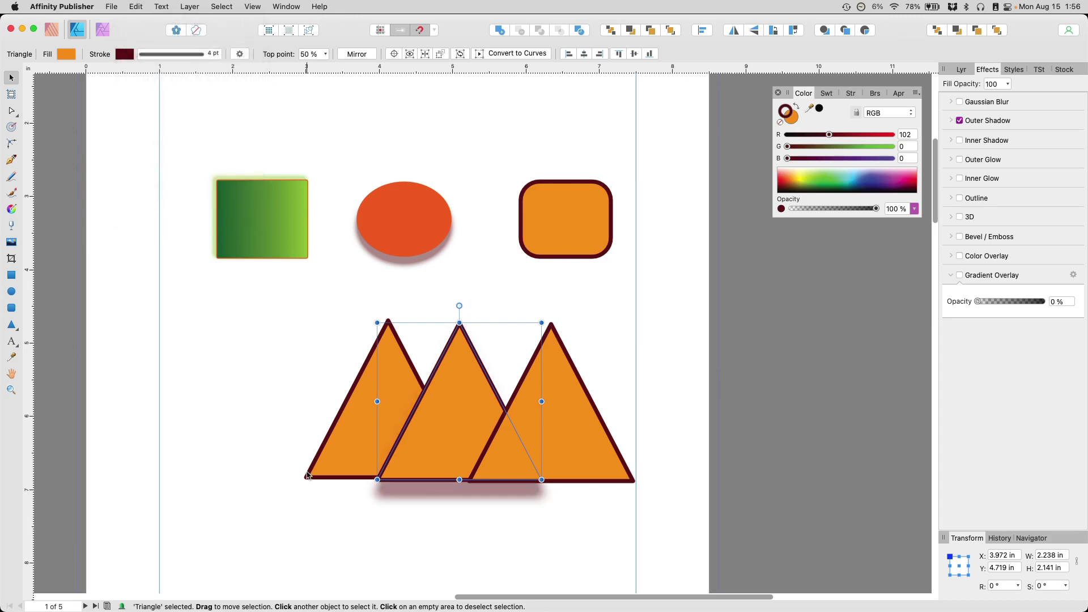
pyautogui.click(429, 534)
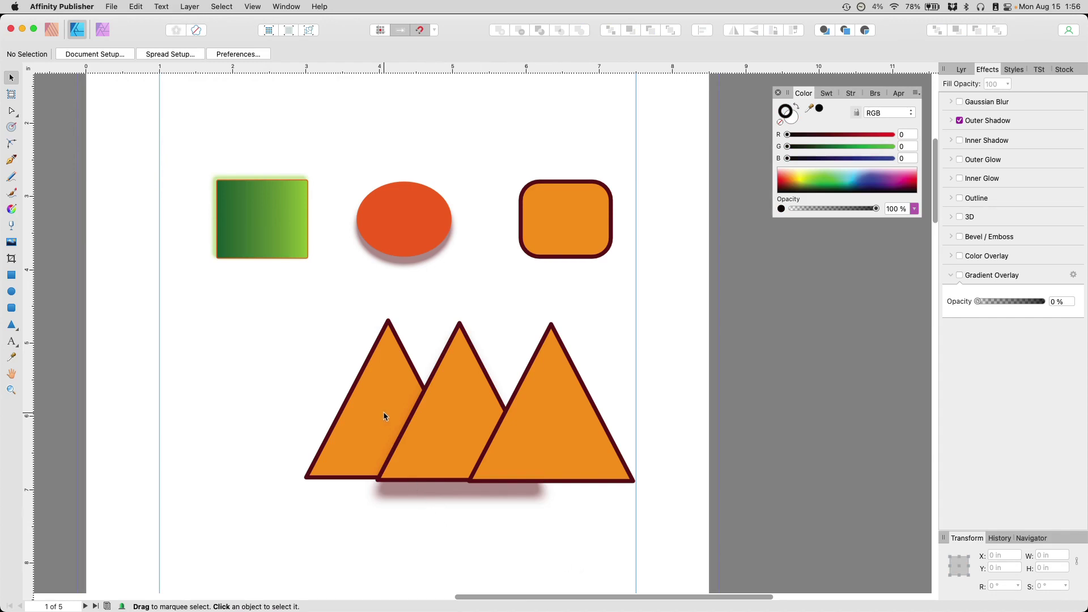
# - Drag the left triangle further left and Paste FX from the green rectangle onto it
pyautogui.click(384, 393)
pyautogui.moveTo(384, 384); pyautogui.dragTo(287, 379)
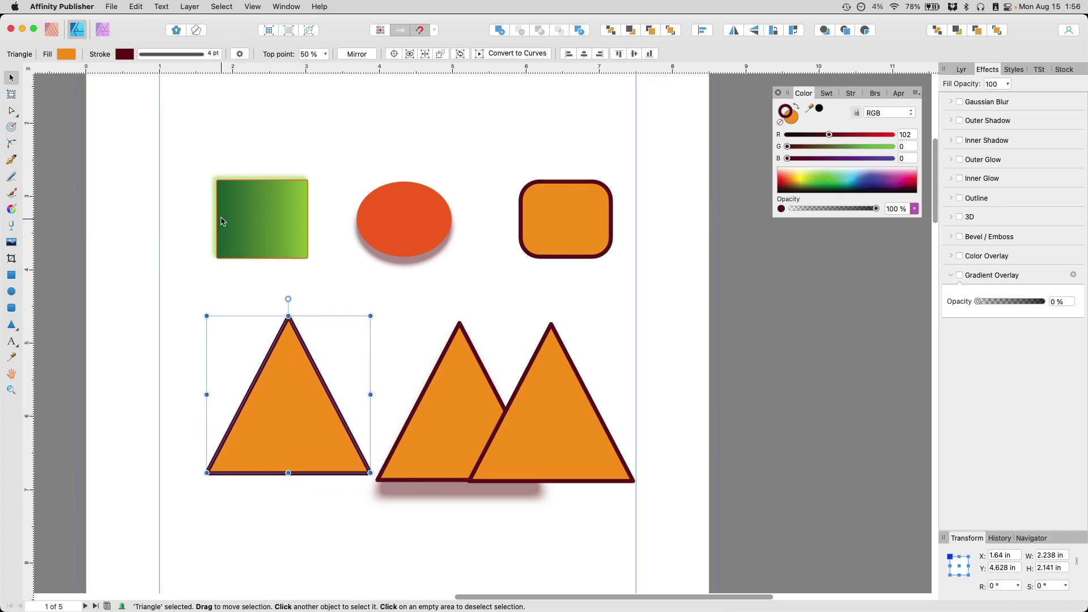
pyautogui.click(287, 231)
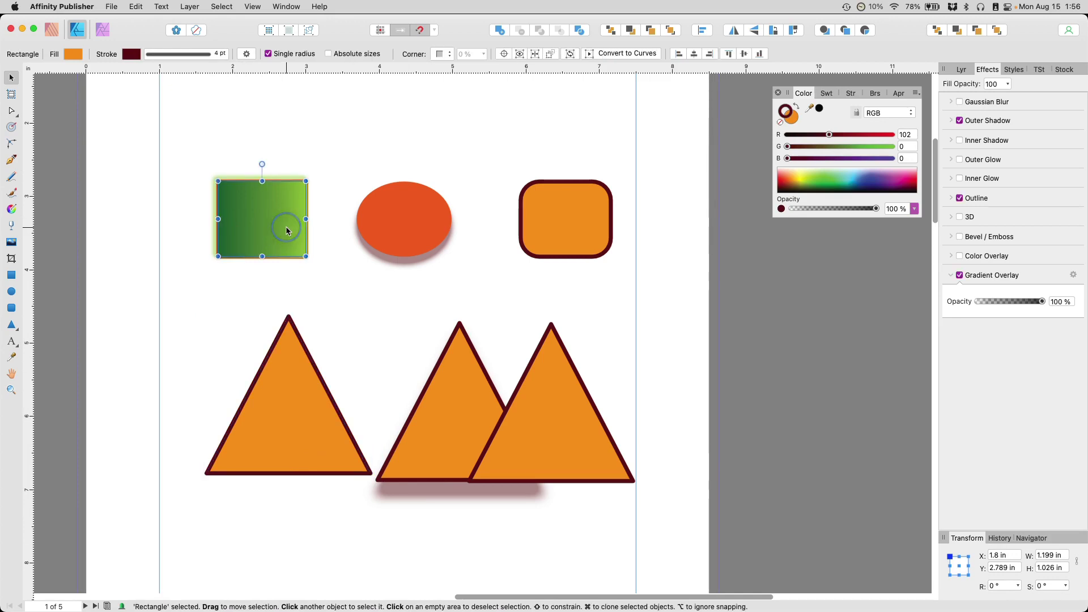
pyautogui.click(132, 6)
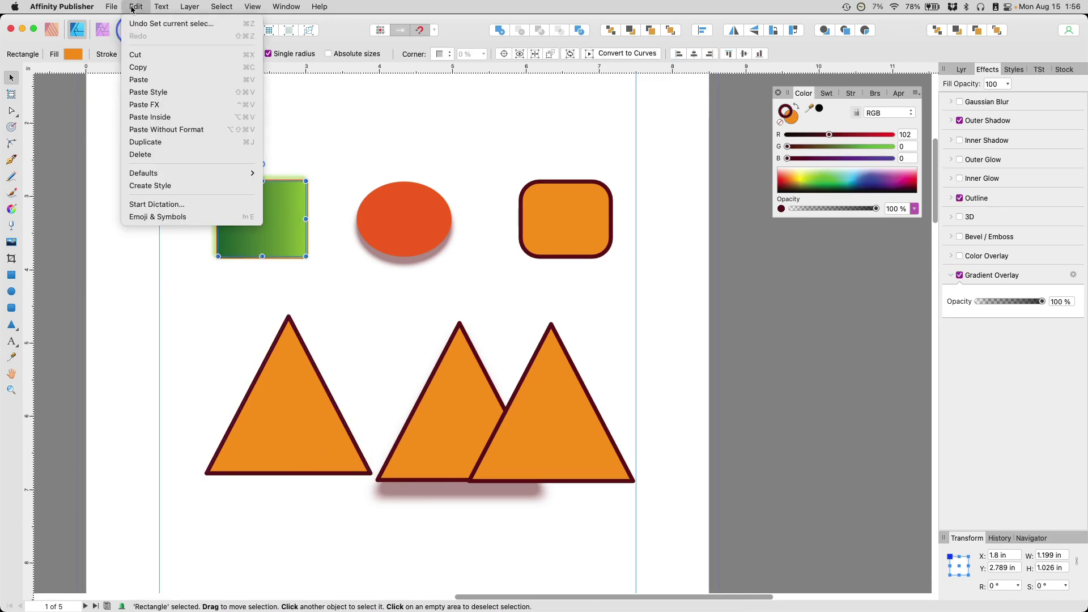
pyautogui.click(149, 66)
pyautogui.click(274, 389)
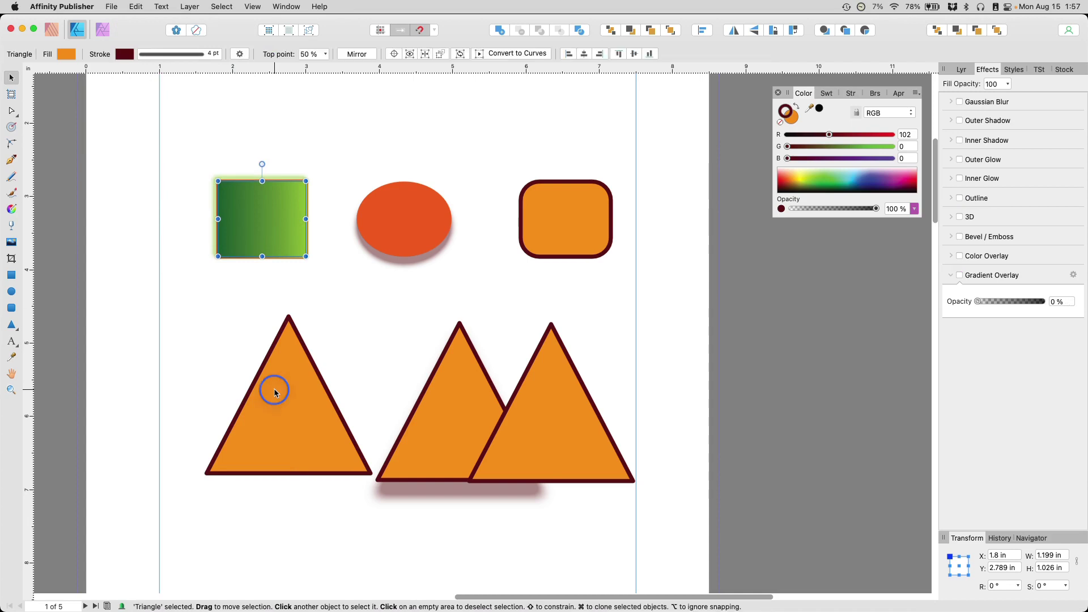
pyautogui.click(132, 7)
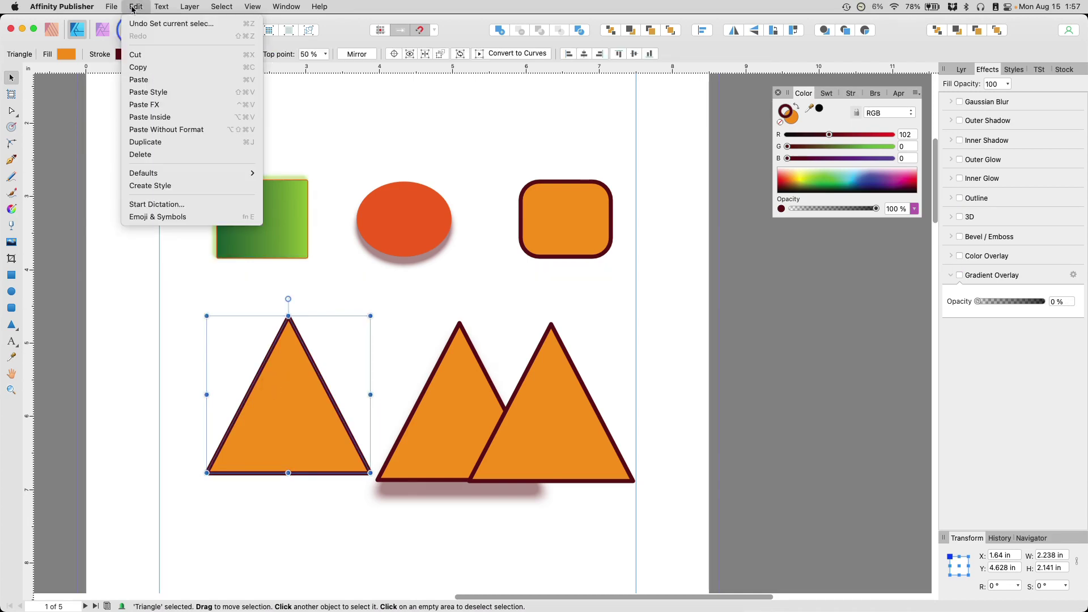
pyautogui.click(132, 105)
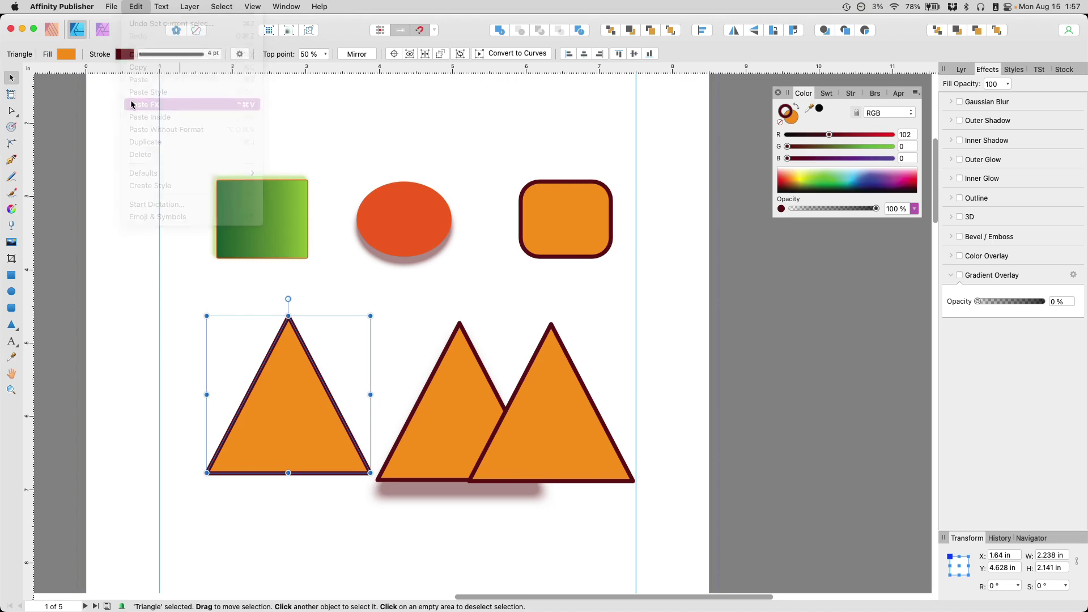
pyautogui.click(299, 550)
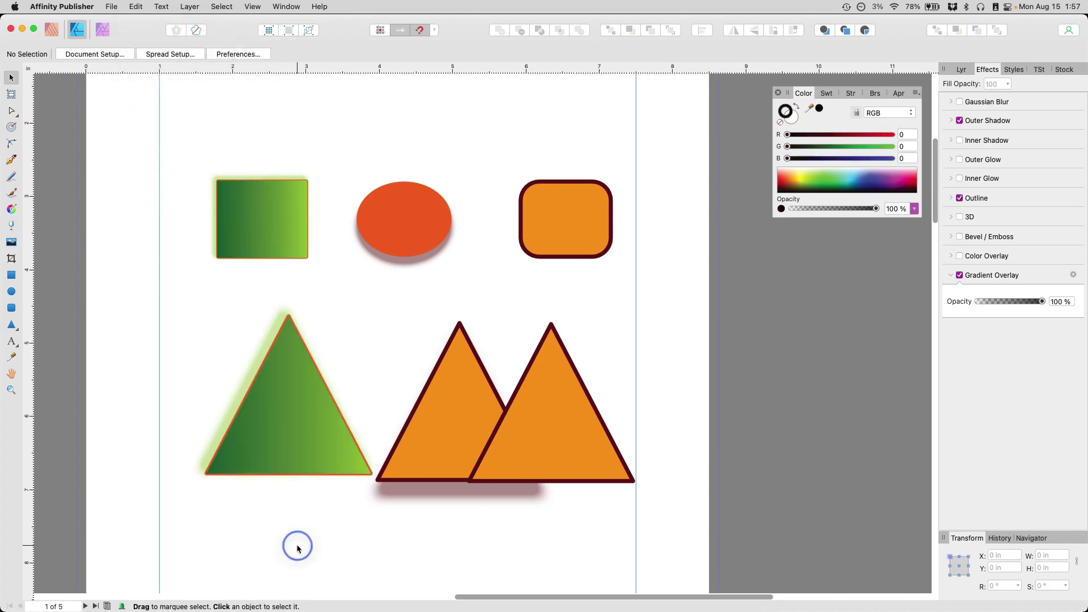